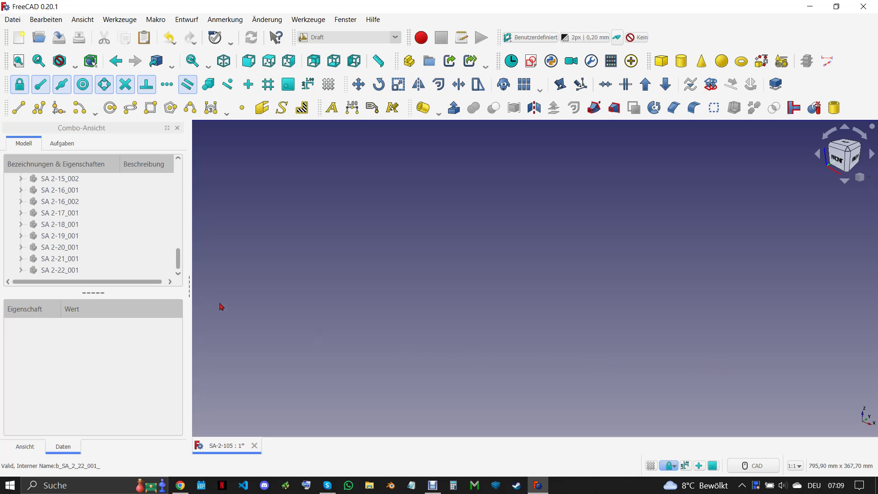
# Switch to the steam engine PDF in Chrome and scroll to the page 6 general arrangement sheet
pyautogui.click(180, 486)
pyautogui.scroll(-2, 542, 354)
pyautogui.scroll(-3, 542, 355)
pyautogui.moveTo(872, 164); pyautogui.dragTo(875, 429)
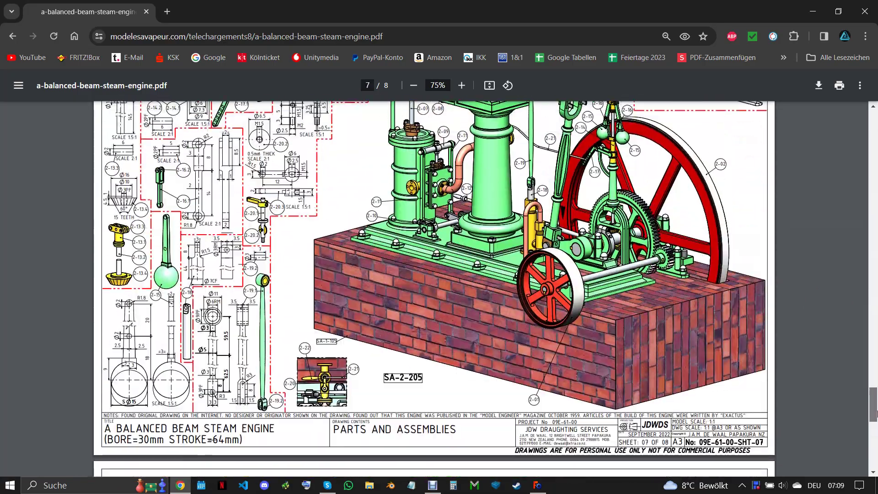
# Move the PDF to the page 7 assembly drawing, then return to the FreeCAD SA-2-105 document
pyautogui.moveTo(875, 429); pyautogui.dragTo(875, 410)
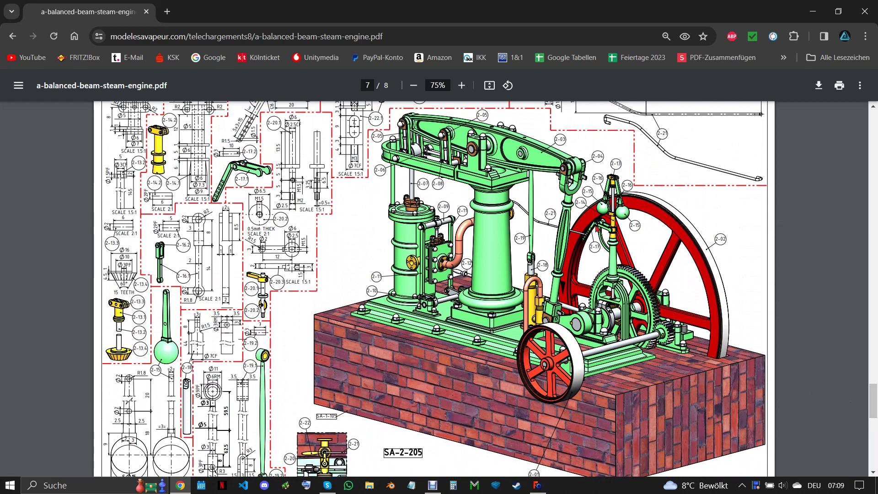
pyautogui.click(538, 485)
pyautogui.scroll(10, 64, 224)
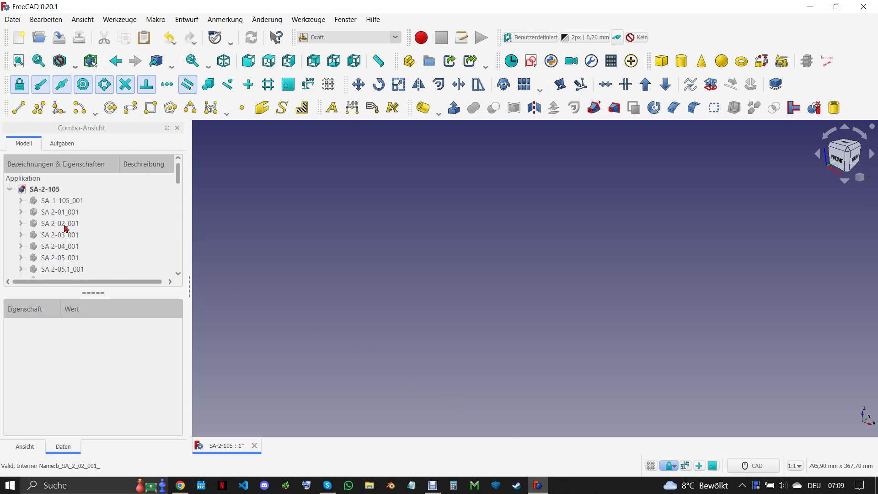
# Make the hidden base block part SA-1-105_001 visible and deselect it
pyautogui.click(62, 202)
pyautogui.press('space')
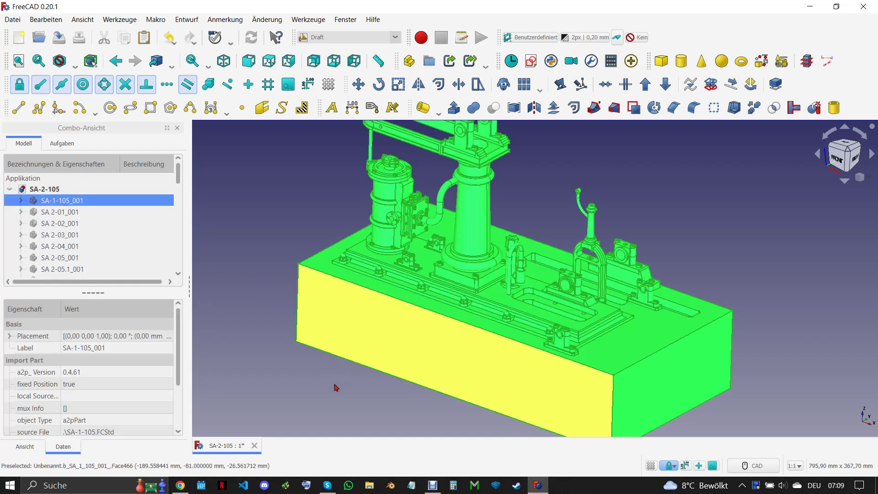
pyautogui.click(338, 383)
pyautogui.scroll(-1, 325, 368)
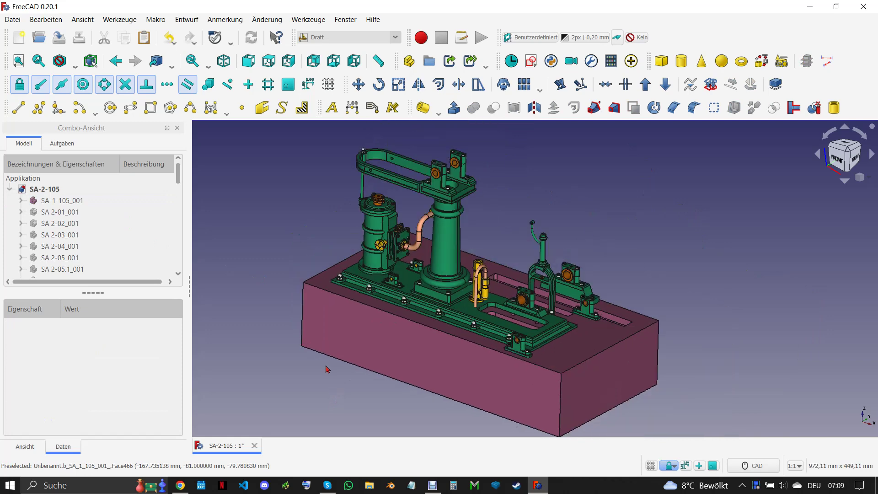
# Reveal the flywheel-and-shaft part SA 2-01_001 and orbit around the base to inspect it
pyautogui.click(77, 215)
pyautogui.press('space')
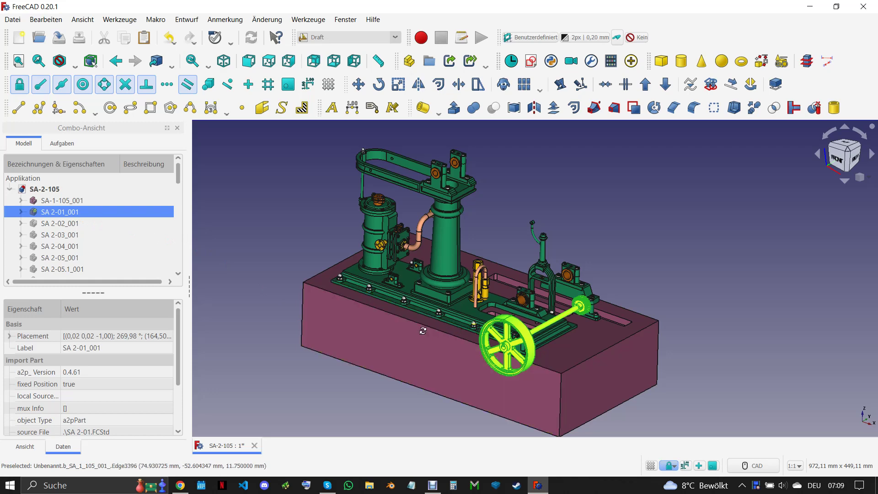
pyautogui.moveTo(426, 335); pyautogui.dragTo(384, 352, button='middle')
pyautogui.scroll(2, 486, 353)
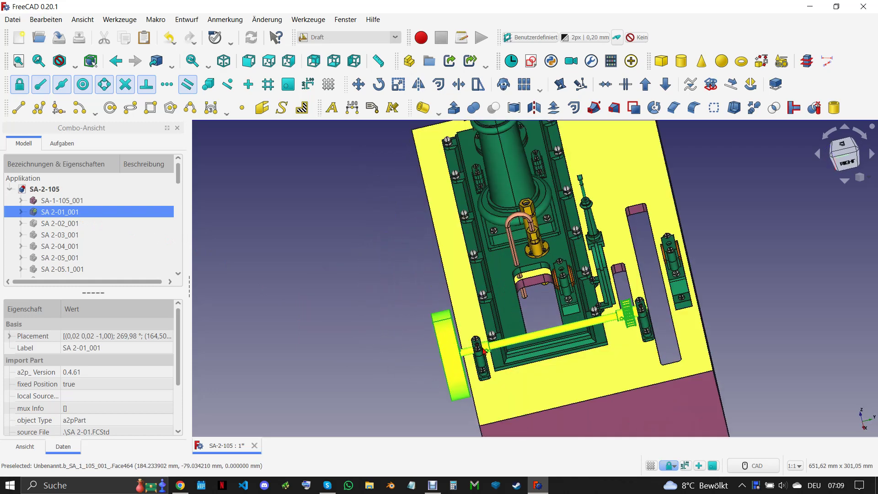
pyautogui.scroll(-1, 488, 348)
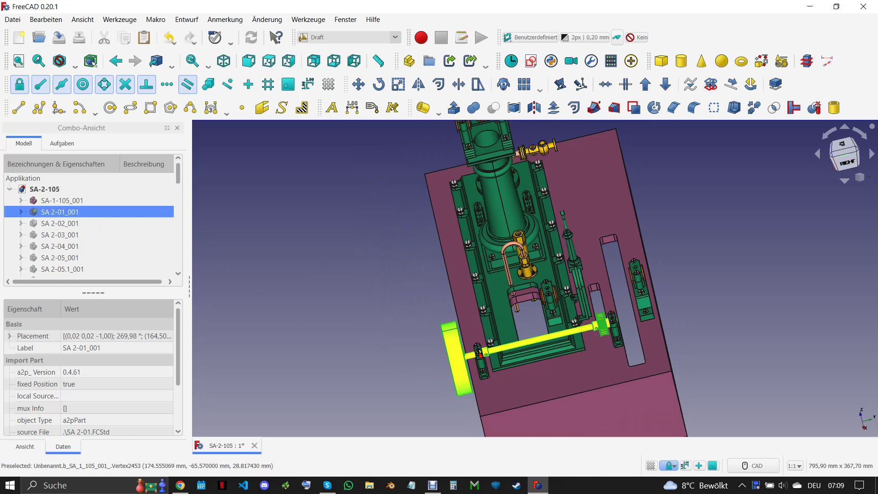
pyautogui.click(365, 361)
pyautogui.moveTo(367, 365); pyautogui.dragTo(453, 363, button='middle')
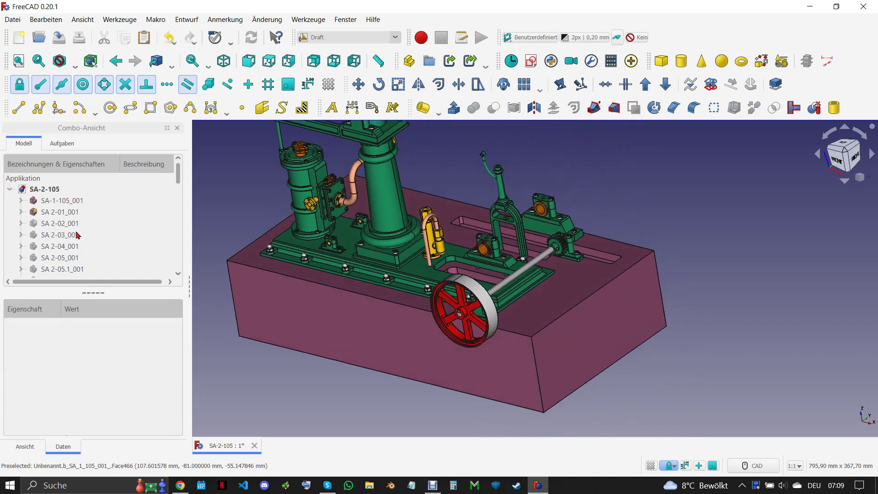
pyautogui.click(72, 223)
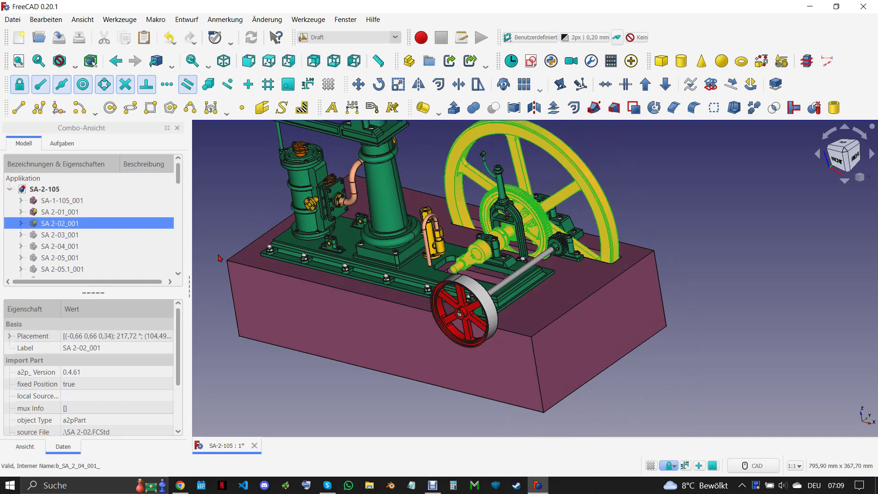
# Zoom and orbit around the red flywheel and gear train SA 2-02_001, then zoom back out
pyautogui.scroll(2, 490, 250)
pyautogui.scroll(1, 490, 250)
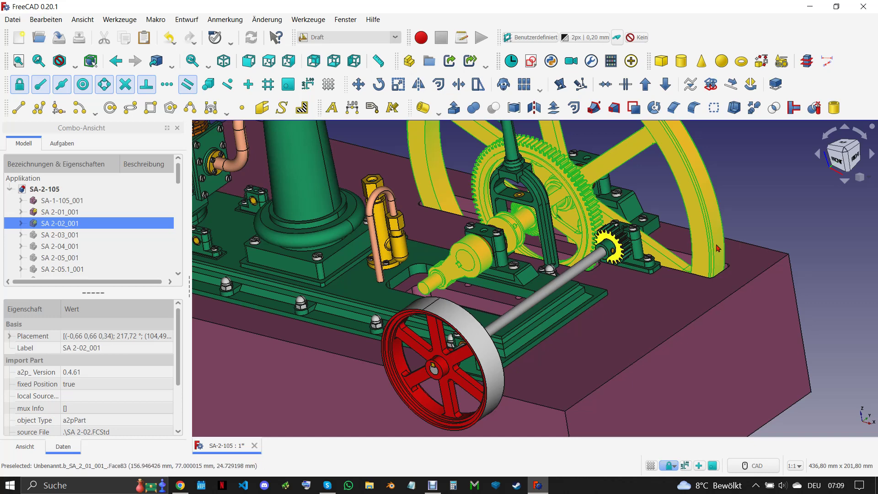
pyautogui.click(805, 258)
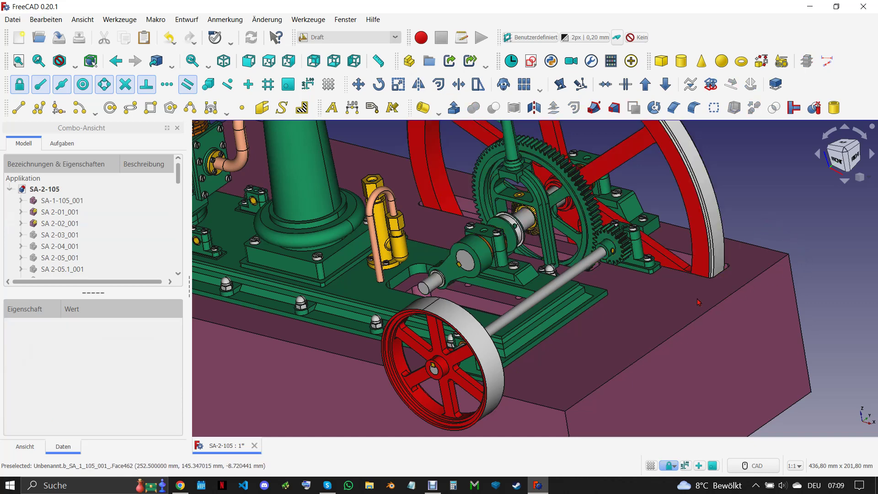
pyautogui.moveTo(565, 306); pyautogui.dragTo(711, 289, button='middle')
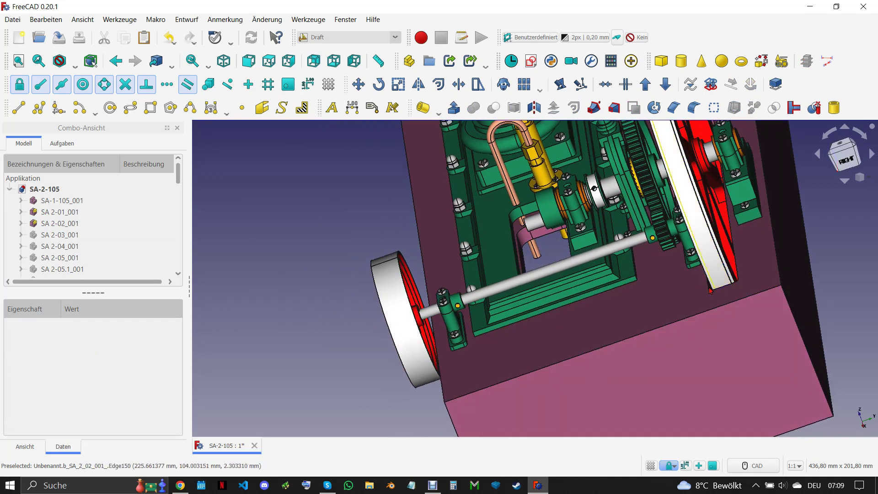
pyautogui.moveTo(743, 286)
pyautogui.mouseDown(button='middle')
pyautogui.moveTo(791, 280)
pyautogui.moveTo(752, 301)
pyautogui.moveTo(762, 293)
pyautogui.mouseUp(button='middle')
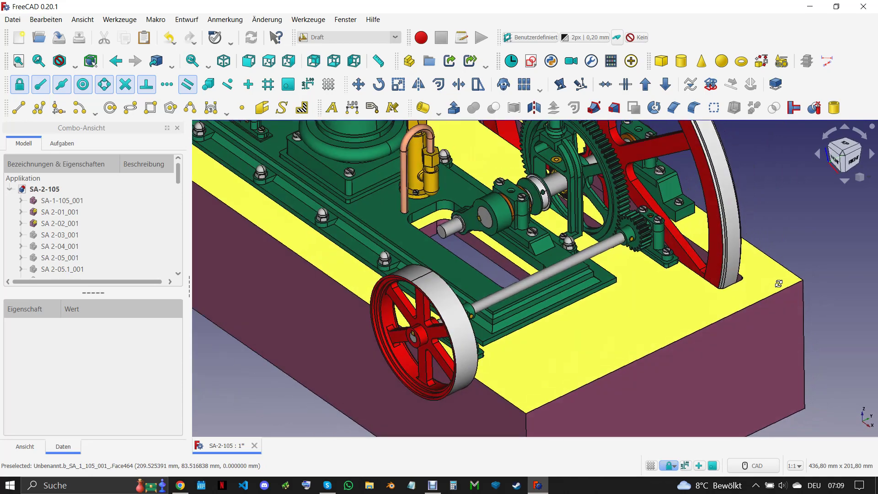
pyautogui.scroll(-1, 761, 293)
pyautogui.scroll(-1, 761, 292)
pyautogui.scroll(-3, 762, 291)
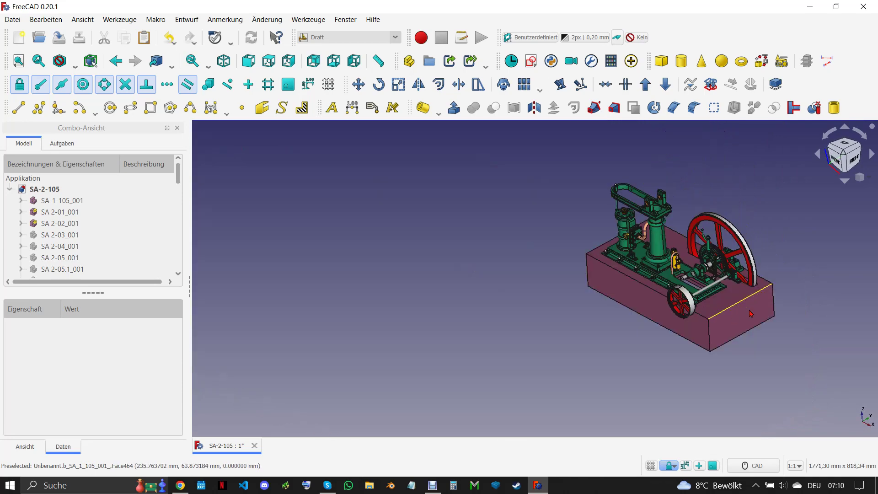
pyautogui.scroll(-1, 792, 285)
pyautogui.rightClick(820, 280)
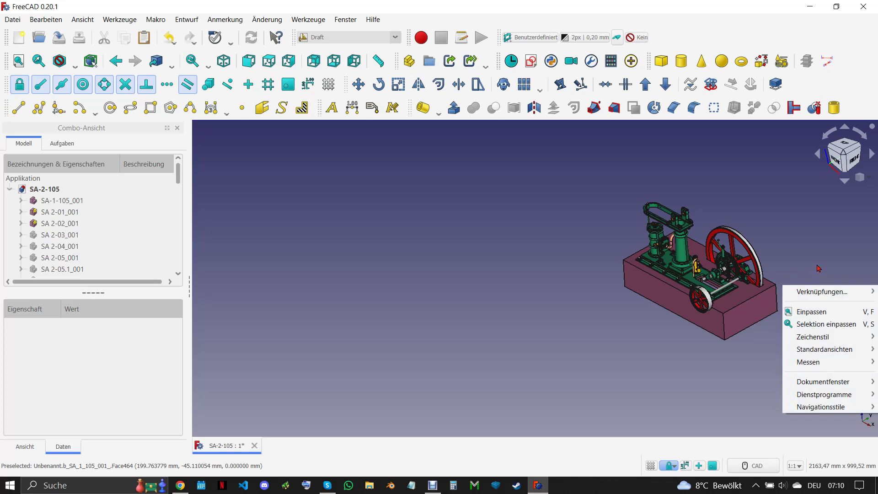
pyautogui.click(821, 266)
pyautogui.scroll(2, 817, 265)
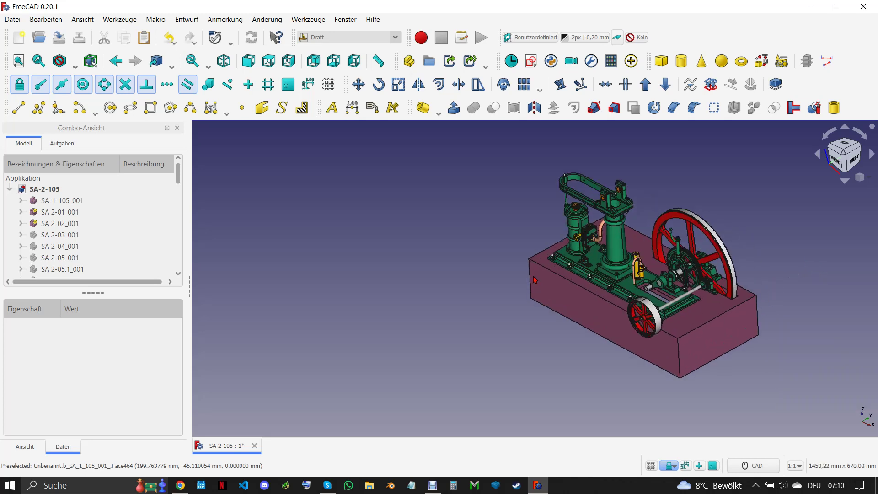
# Reveal the rocking beam SA 2-03_001 and orbit to view it with its column from above
pyautogui.click(79, 235)
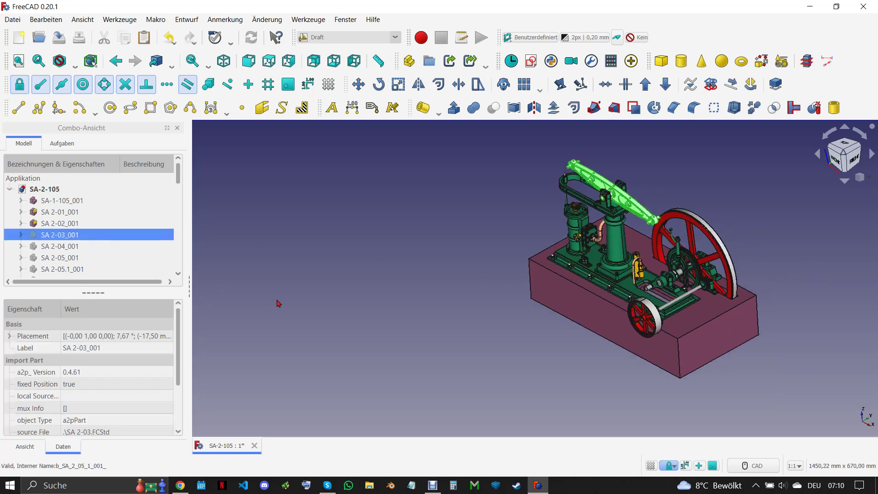
pyautogui.scroll(2, 629, 192)
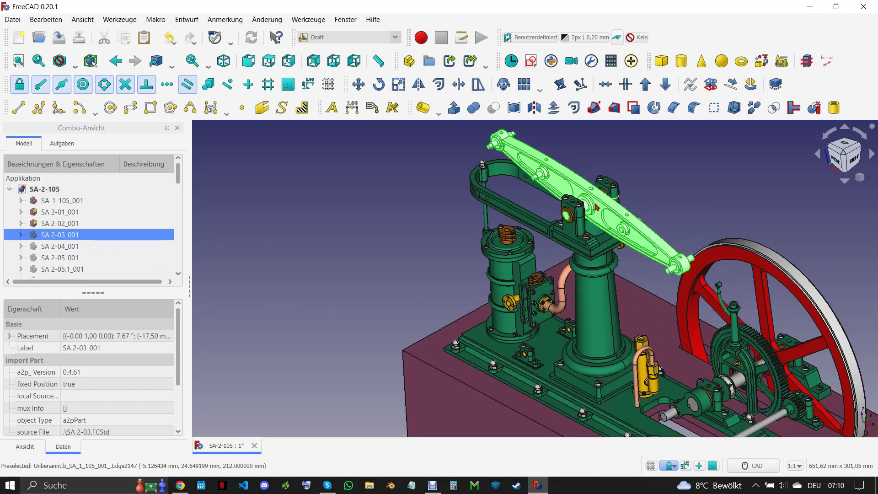
pyautogui.scroll(2, 599, 206)
pyautogui.moveTo(556, 229)
pyautogui.mouseDown(button='middle')
pyautogui.moveTo(512, 257)
pyautogui.moveTo(554, 221)
pyautogui.mouseUp(button='middle')
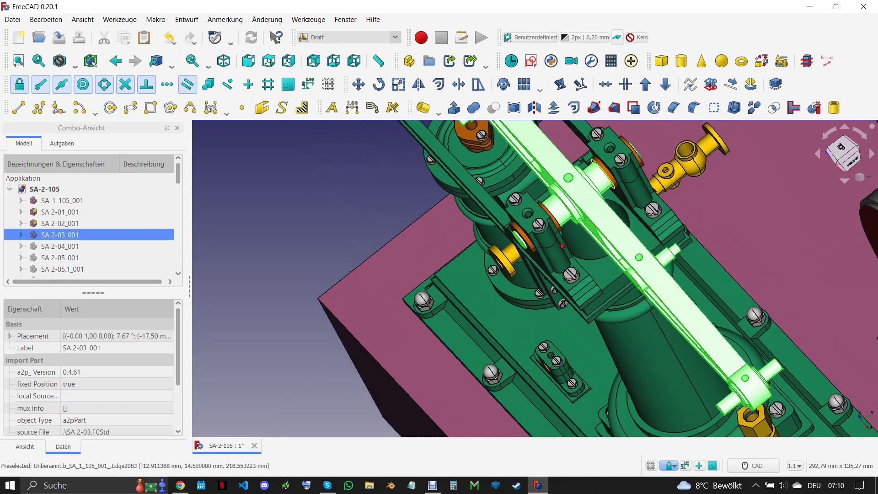
pyautogui.moveTo(562, 246); pyautogui.dragTo(613, 223, button='middle')
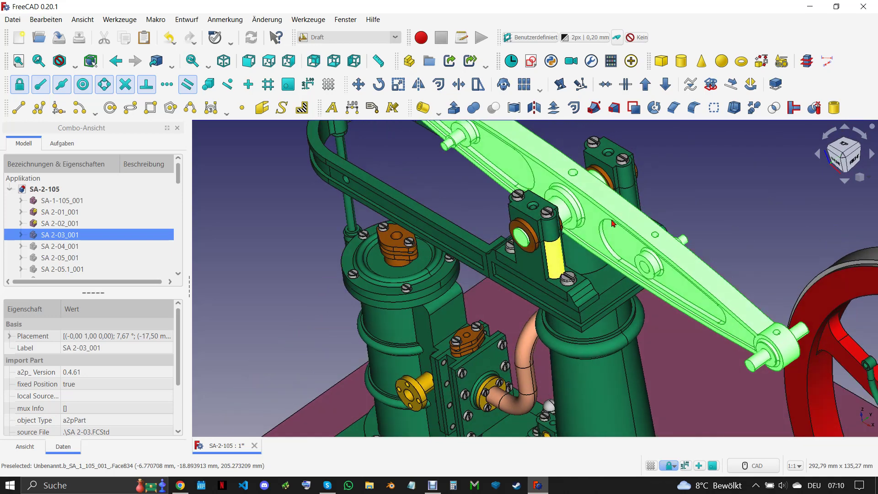
pyautogui.scroll(-2, 614, 223)
pyautogui.scroll(-1, 613, 224)
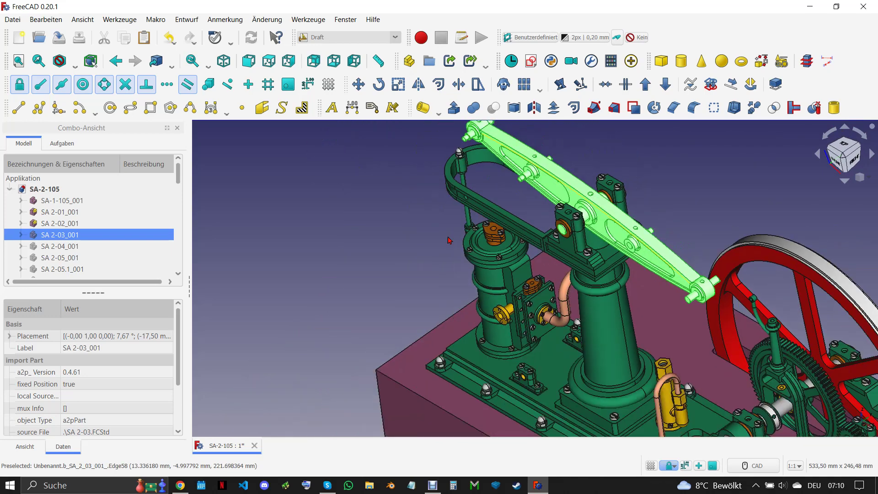
pyautogui.click(389, 242)
# Show the connecting rod SA 2-04_001, zoom in to inspect it, then fit the whole engine
pyautogui.click(92, 247)
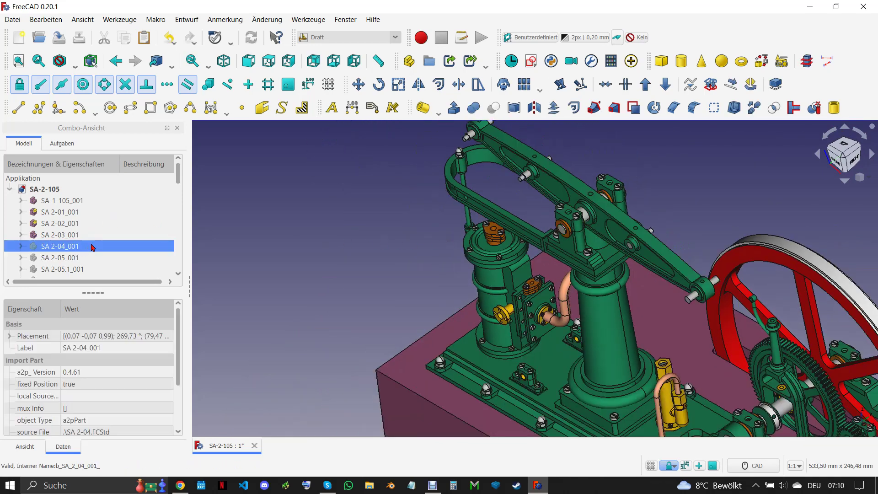
pyautogui.click(325, 233)
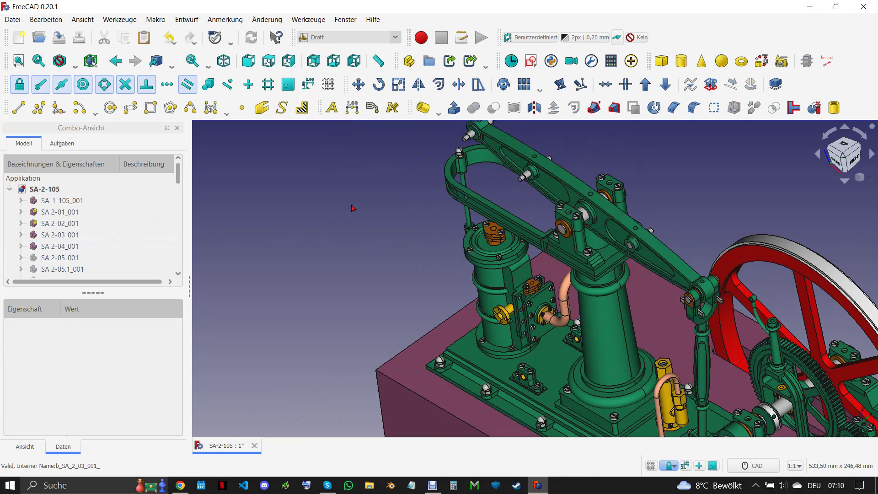
pyautogui.scroll(-1, 616, 284)
pyautogui.scroll(2, 636, 283)
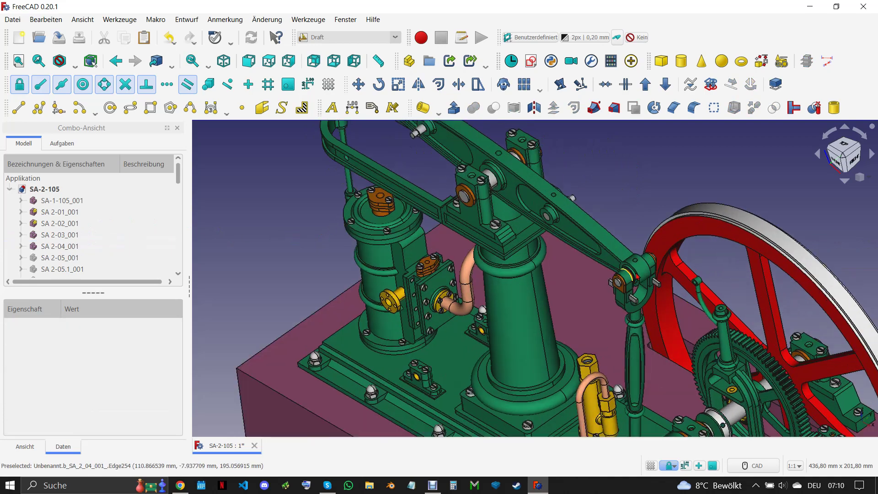
pyautogui.scroll(-1, 618, 244)
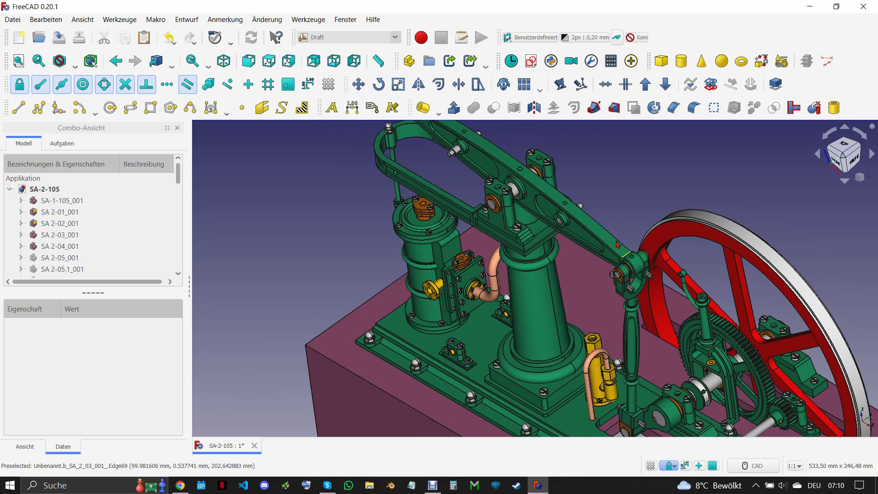
pyautogui.scroll(-1, 632, 435)
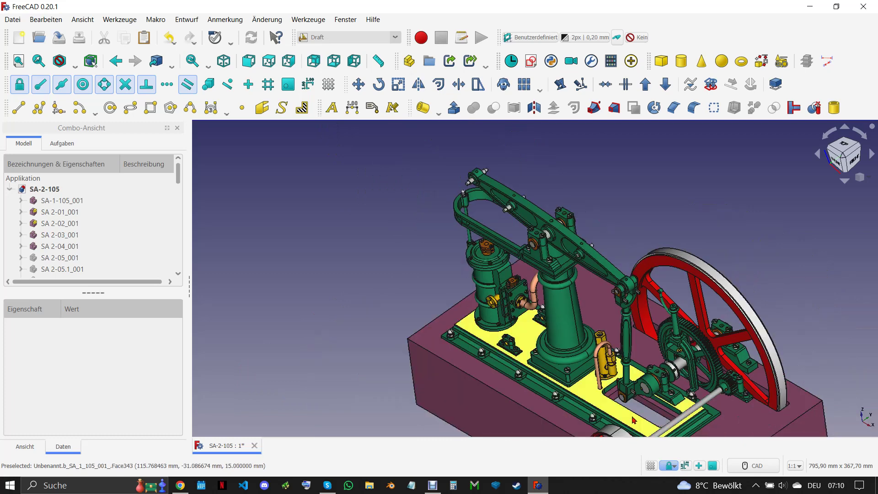
pyautogui.scroll(1, 629, 411)
pyautogui.scroll(1, 628, 401)
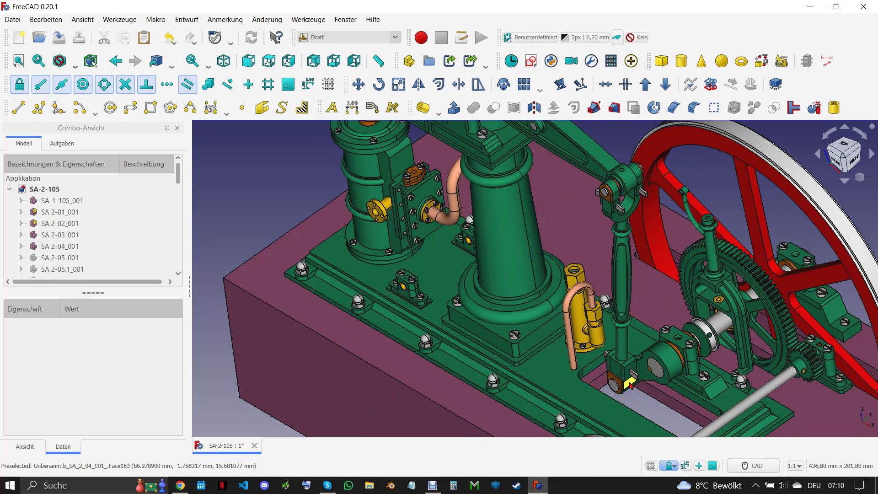
pyautogui.scroll(-2, 631, 386)
pyautogui.scroll(-2, 304, 209)
pyautogui.click(20, 64)
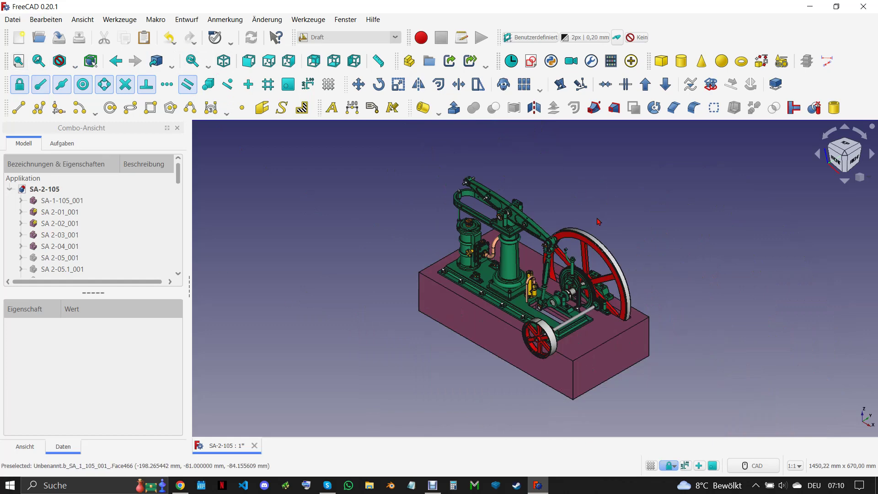
pyautogui.scroll(2, 610, 209)
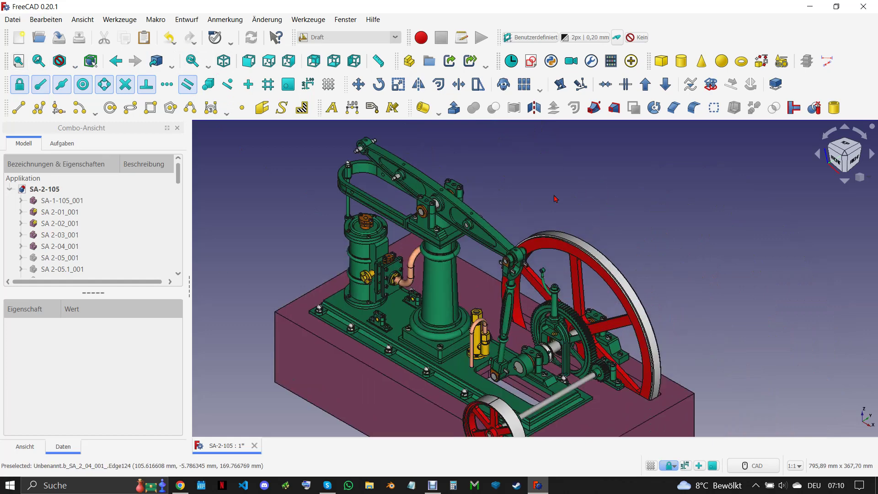
# Show beam brackets SA 2-05_001 and SA 2-05.1_001, deselecting after checking each
pyautogui.click(76, 260)
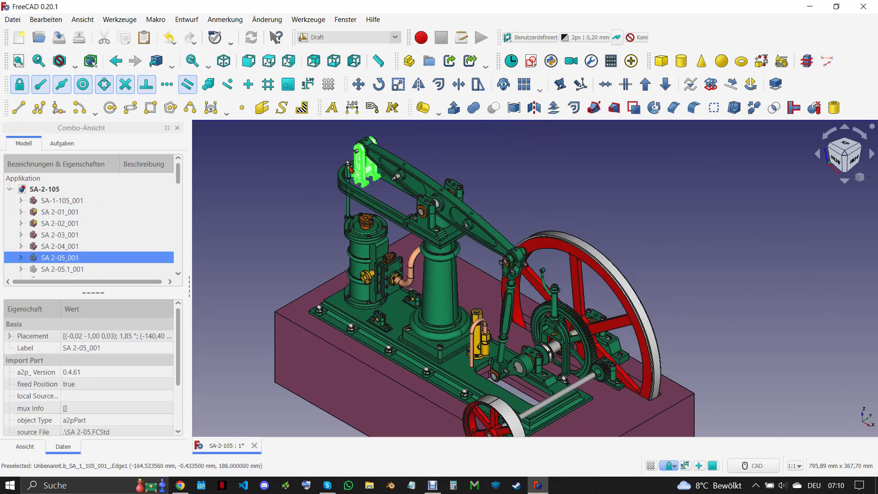
pyautogui.scroll(1, 351, 168)
pyautogui.click(280, 173)
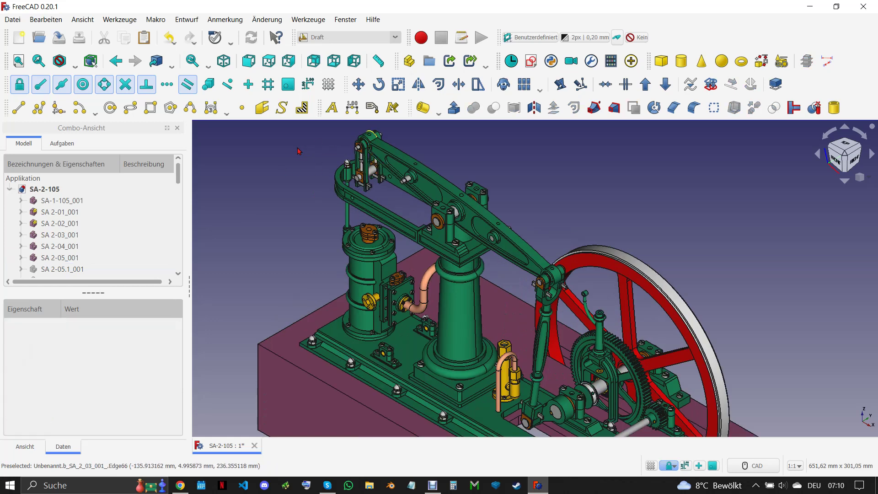
pyautogui.click(90, 268)
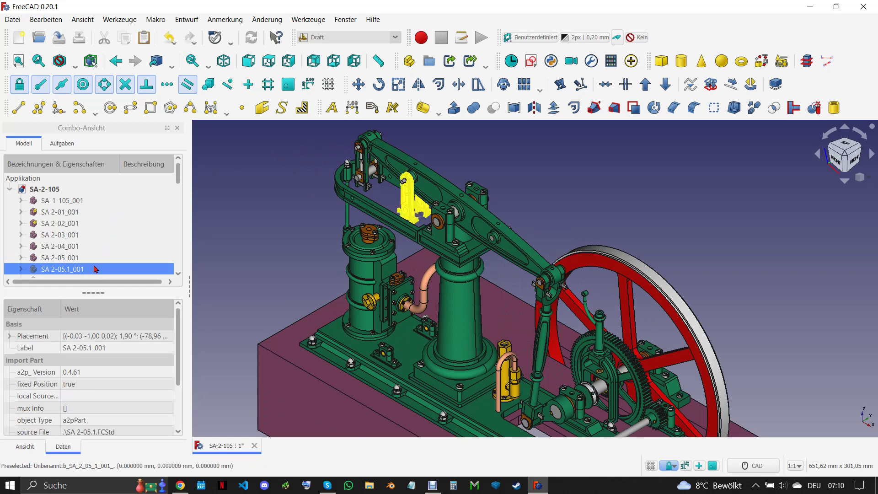
pyautogui.click(313, 171)
pyautogui.scroll(2, 313, 172)
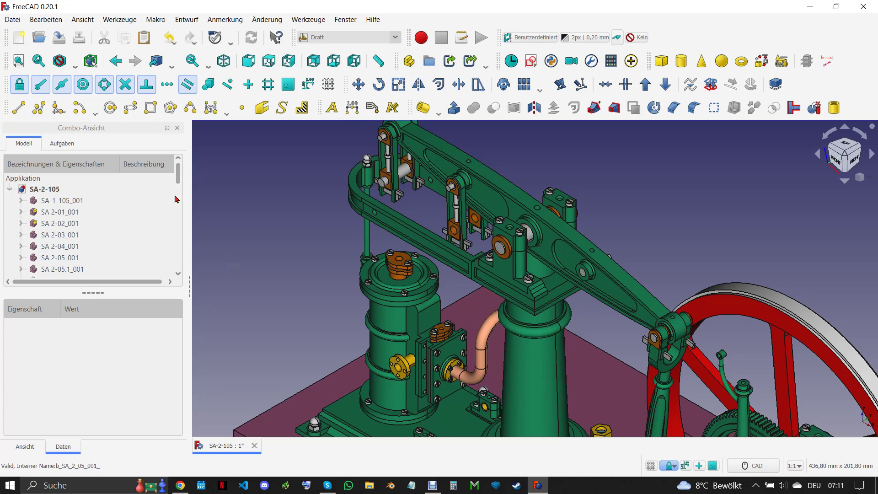
# Show parts SA 2-06_001, SA 2-07_001 and SA 2-08_001, deselecting after each
pyautogui.scroll(-1, 130, 244)
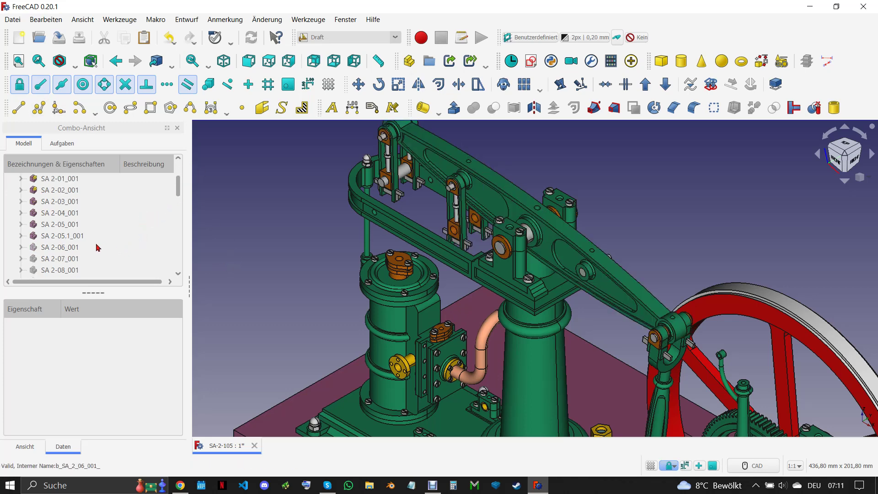
pyautogui.click(77, 248)
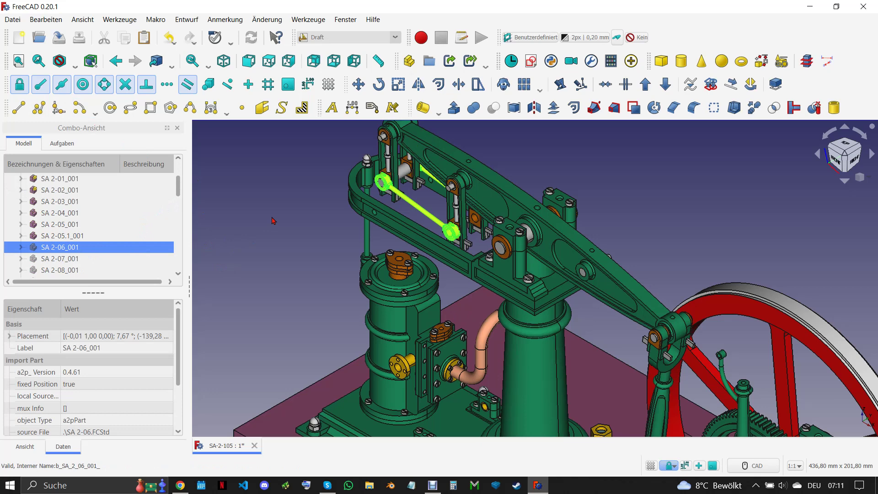
pyautogui.click(394, 188)
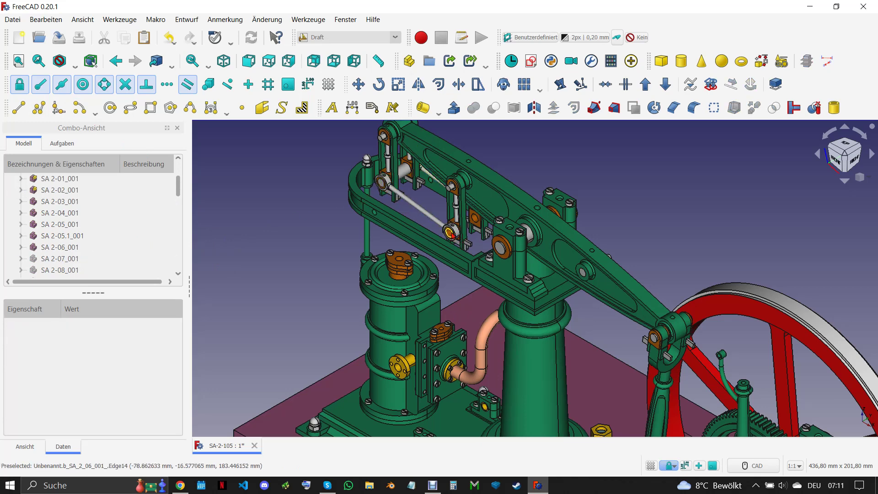
pyautogui.click(77, 259)
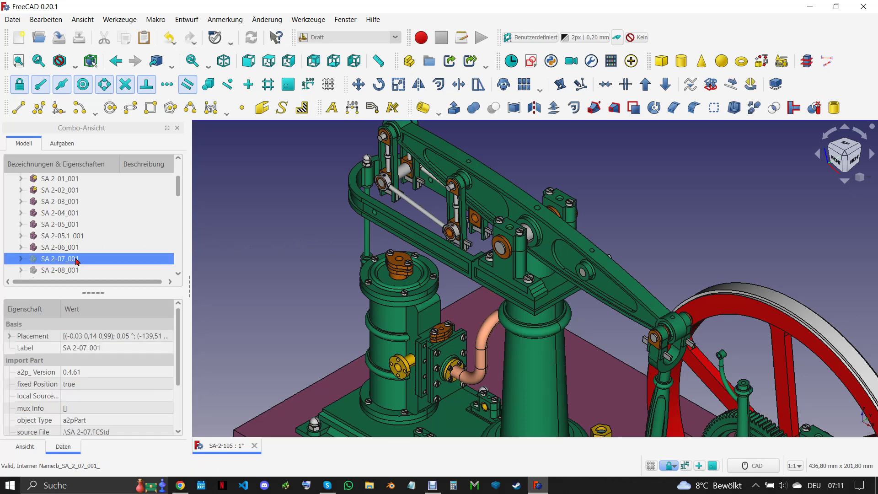
pyautogui.click(372, 253)
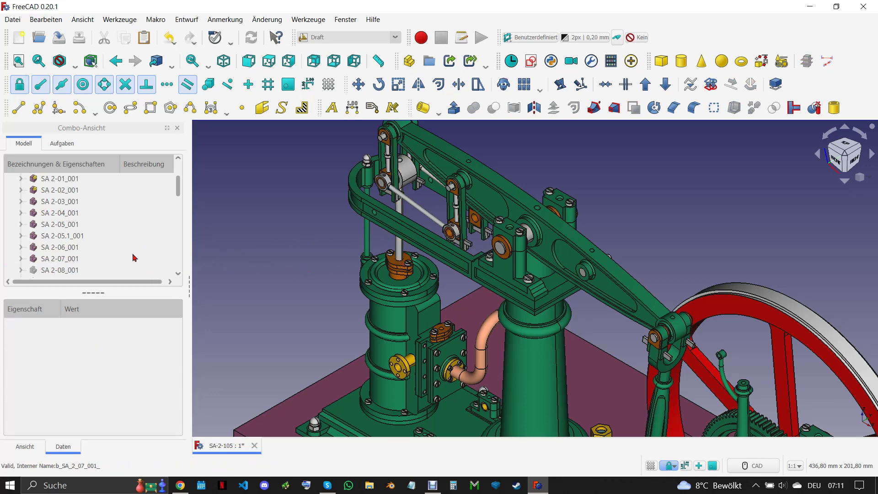
pyautogui.click(81, 274)
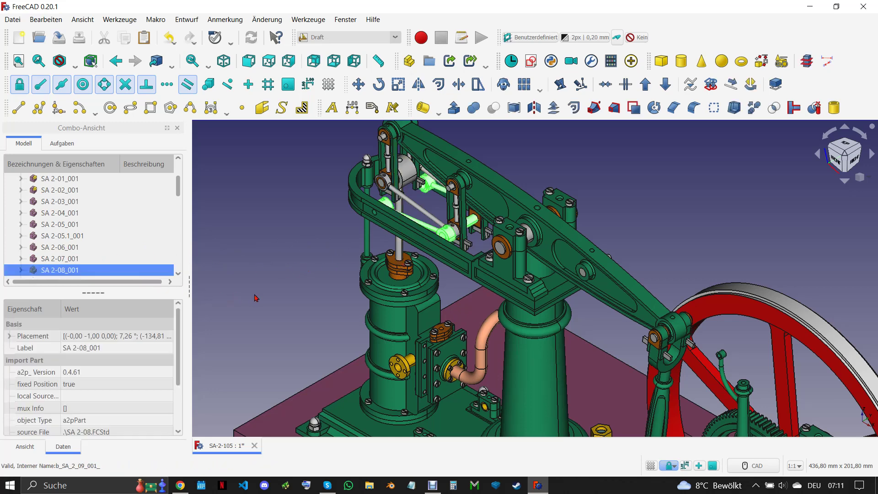
pyautogui.click(447, 240)
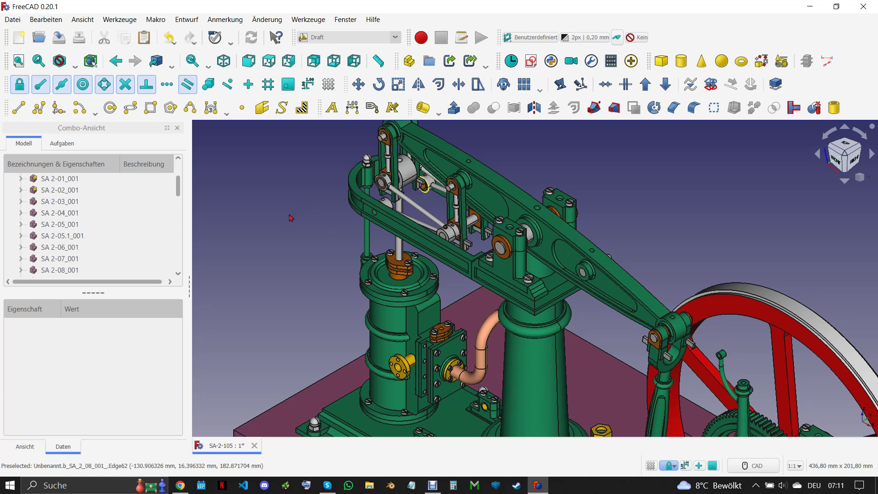
# Make the valve handle SA 2-09_001 and lower linkage SA 2-10_001 visible
pyautogui.scroll(-1, 134, 247)
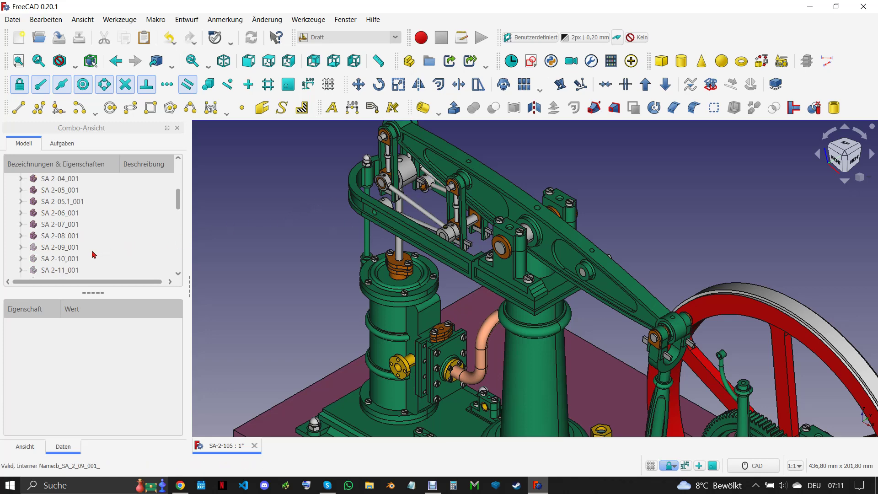
pyautogui.click(80, 251)
pyautogui.press('space')
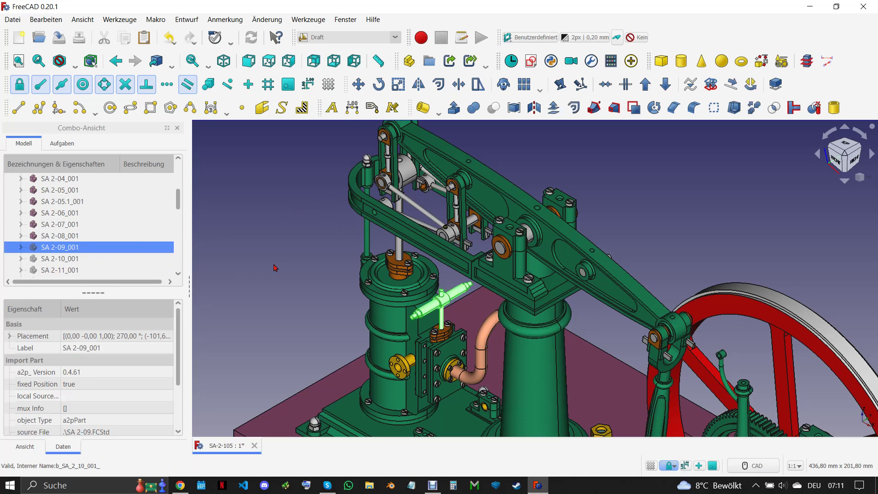
pyautogui.click(450, 317)
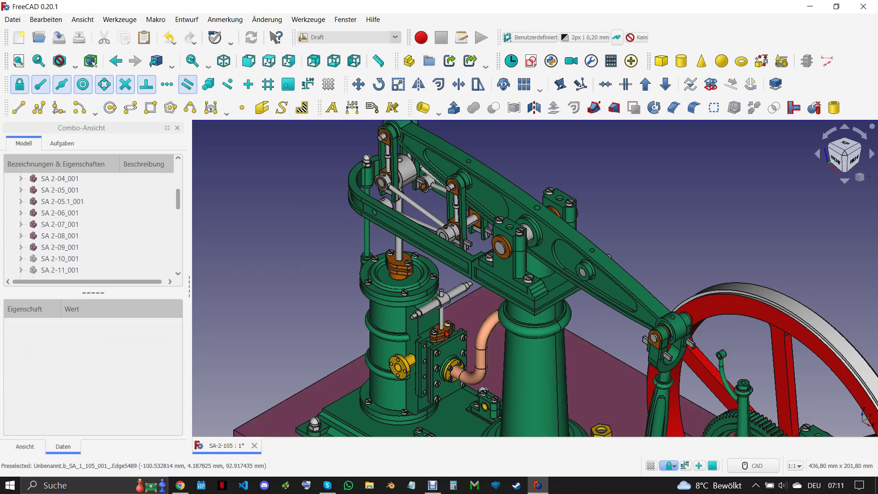
pyautogui.click(73, 263)
pyautogui.press('space')
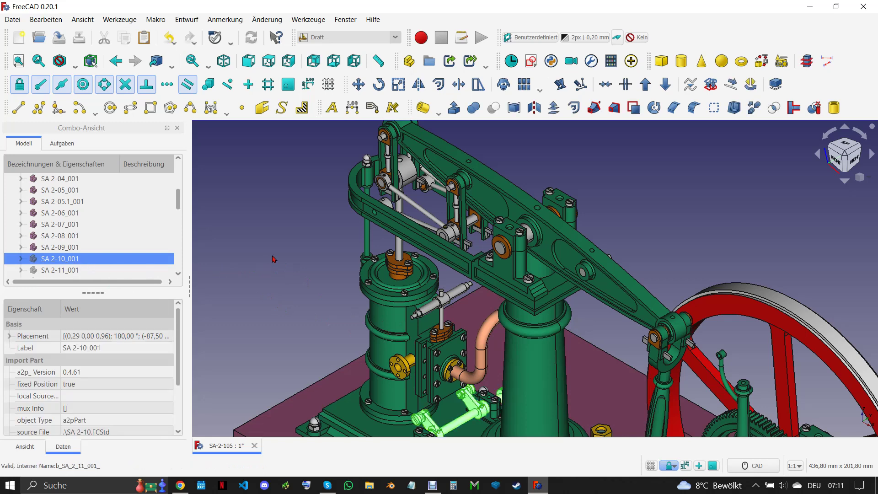
# Zoom in on the new linkage to inspect it, then clear the selection
pyautogui.scroll(-1, 293, 254)
pyautogui.scroll(-2, 306, 252)
pyautogui.scroll(5, 383, 388)
pyautogui.scroll(3, 389, 376)
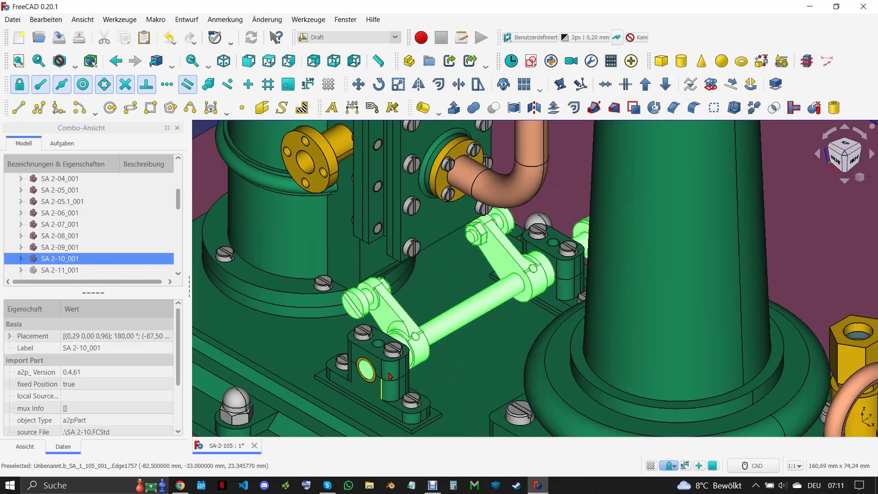
pyautogui.scroll(1, 389, 376)
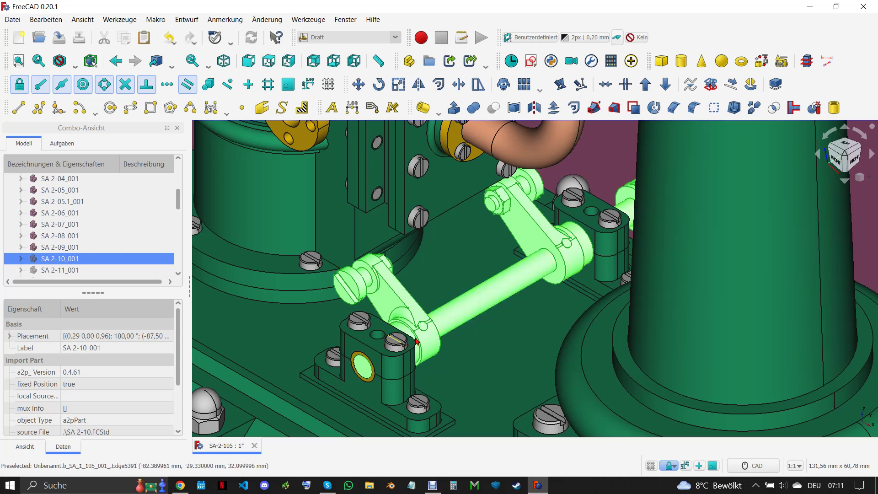
pyautogui.scroll(-2, 405, 340)
pyautogui.scroll(-1, 371, 327)
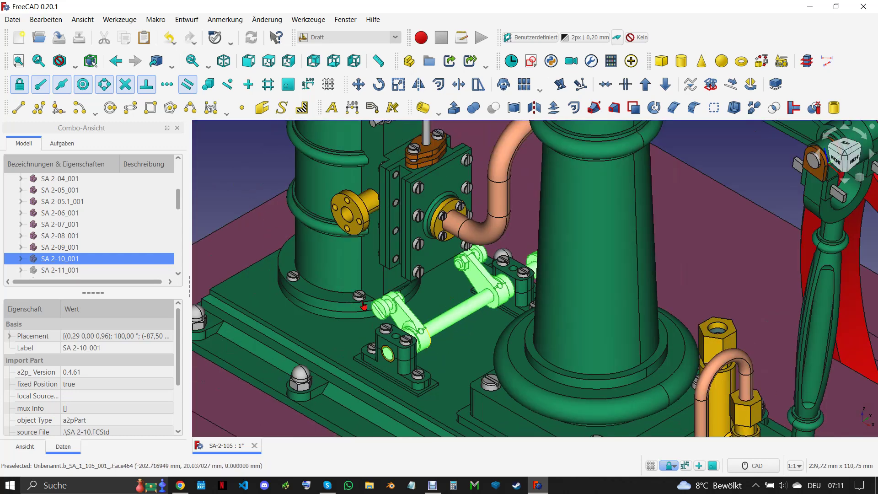
pyautogui.press('Escape')
pyautogui.scroll(-1, 485, 374)
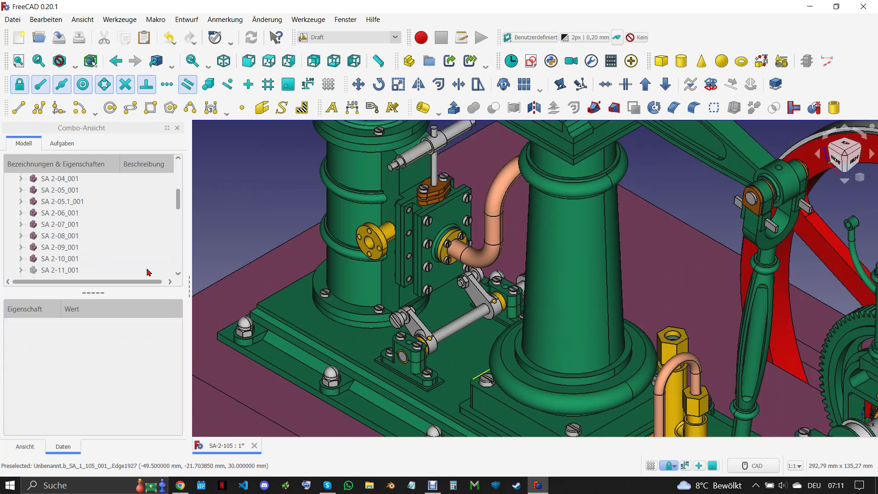
# Show valve rods SA 2-11_001 and SA 2-11_002 and the long shaft SA 2-12_001
pyautogui.click(72, 271)
pyautogui.click(72, 271)
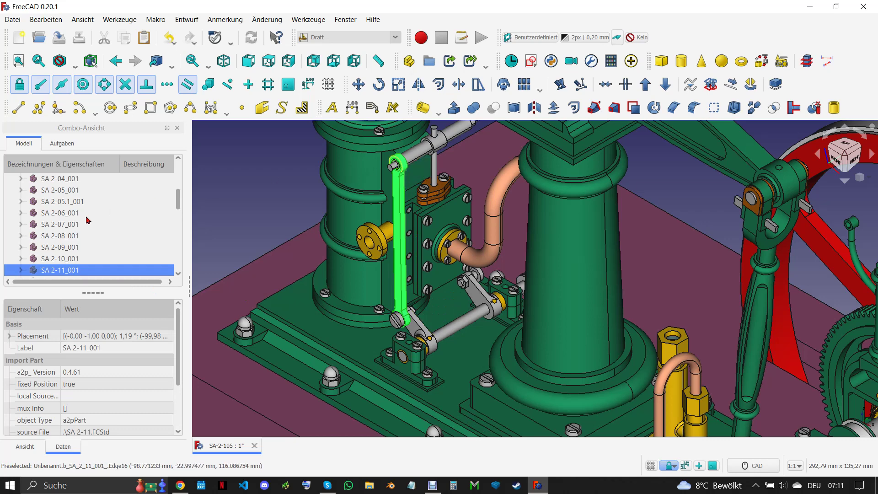
pyautogui.scroll(-1, 118, 263)
pyautogui.click(82, 252)
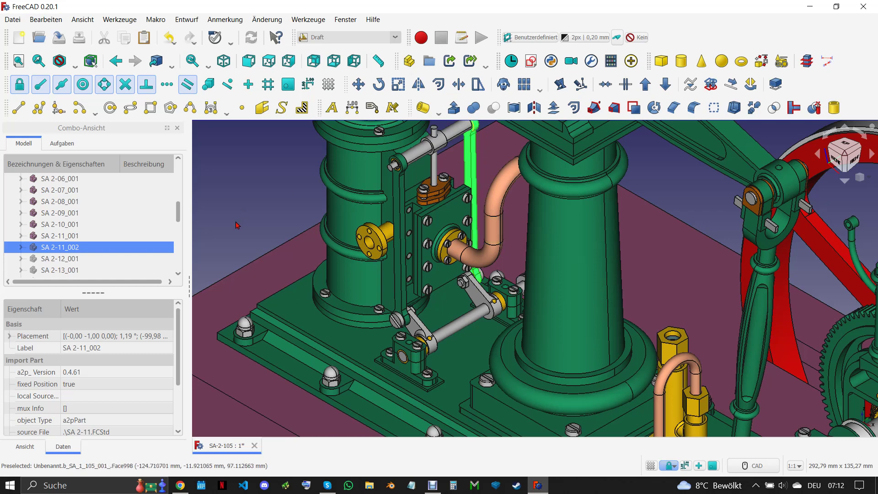
pyautogui.click(86, 260)
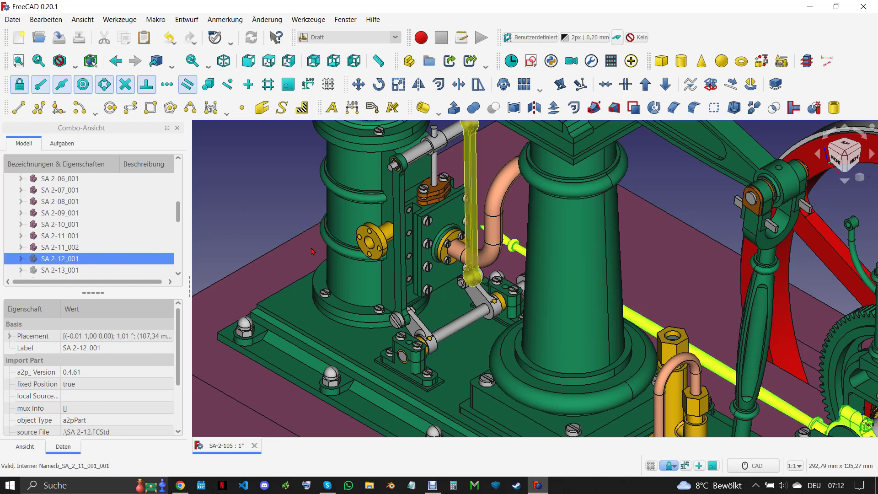
# Orbit and zoom around the engine, viewing from below and toward the lever and flywheel
pyautogui.scroll(-2, 364, 251)
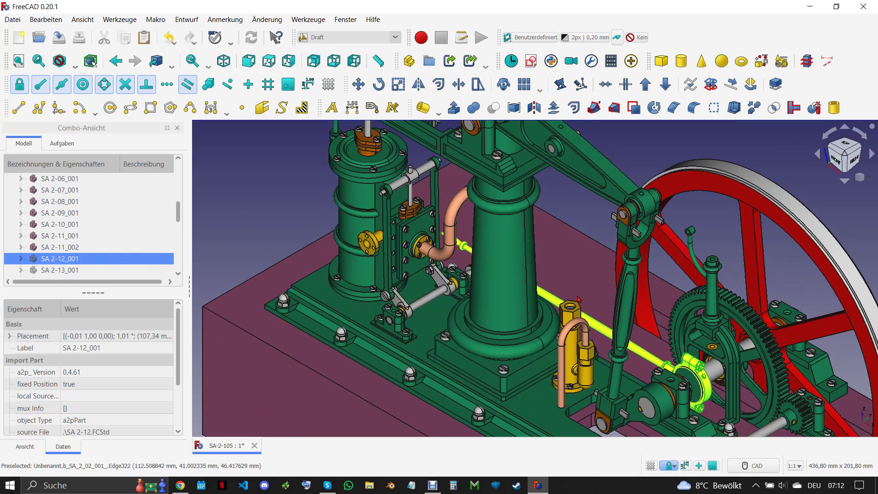
pyautogui.moveTo(525, 299)
pyautogui.mouseDown(button='middle')
pyautogui.moveTo(411, 311)
pyautogui.moveTo(548, 214)
pyautogui.mouseUp(button='middle')
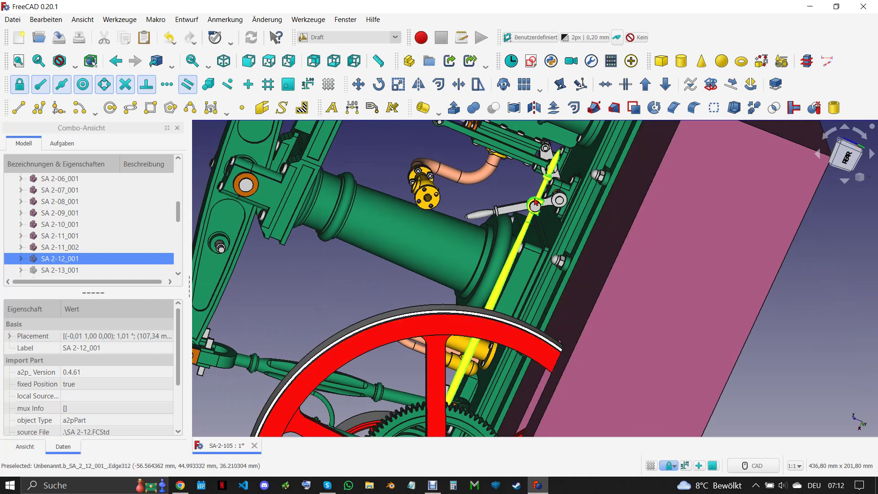
pyautogui.scroll(5, 533, 202)
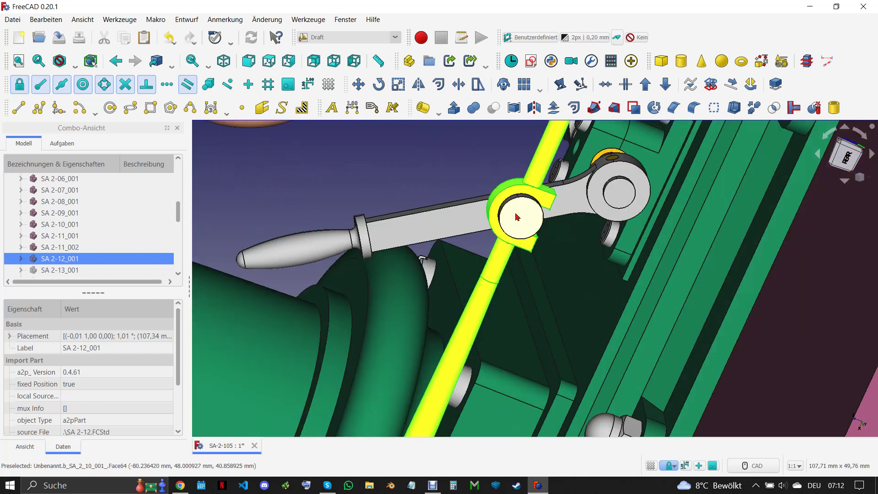
pyautogui.scroll(-2, 524, 204)
pyautogui.scroll(-2, 503, 265)
pyautogui.moveTo(506, 319)
pyautogui.mouseDown(button='middle')
pyautogui.moveTo(640, 277)
pyautogui.moveTo(698, 228)
pyautogui.moveTo(661, 244)
pyautogui.mouseUp(button='middle')
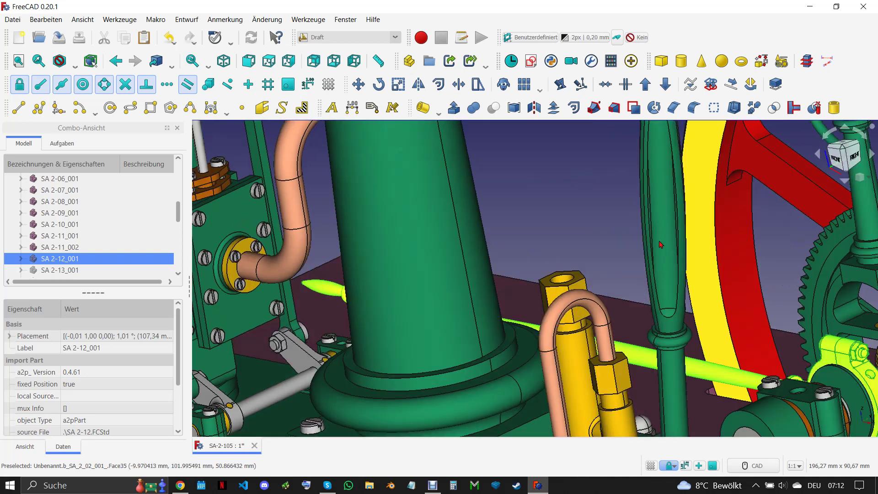
pyautogui.scroll(-3, 635, 269)
pyautogui.scroll(-2, 649, 338)
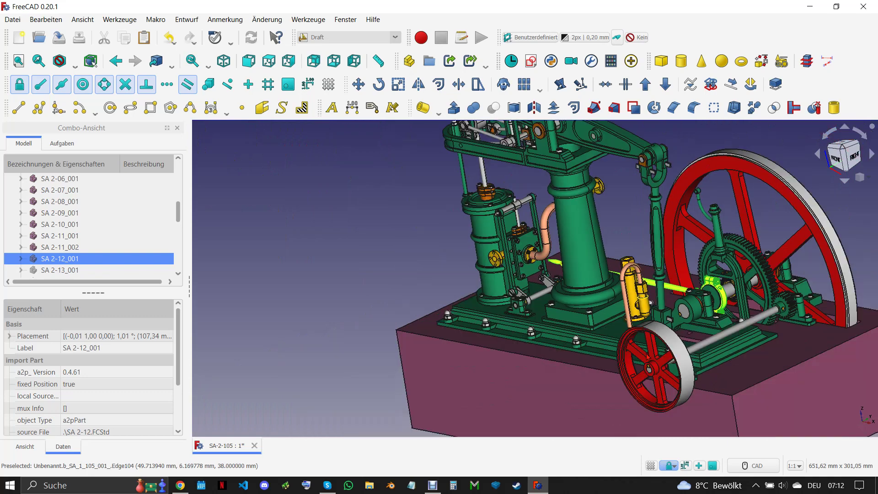
# Return to the isometric fit-all view and select the vertical shaft SA 2-13_001
pyautogui.click(224, 61)
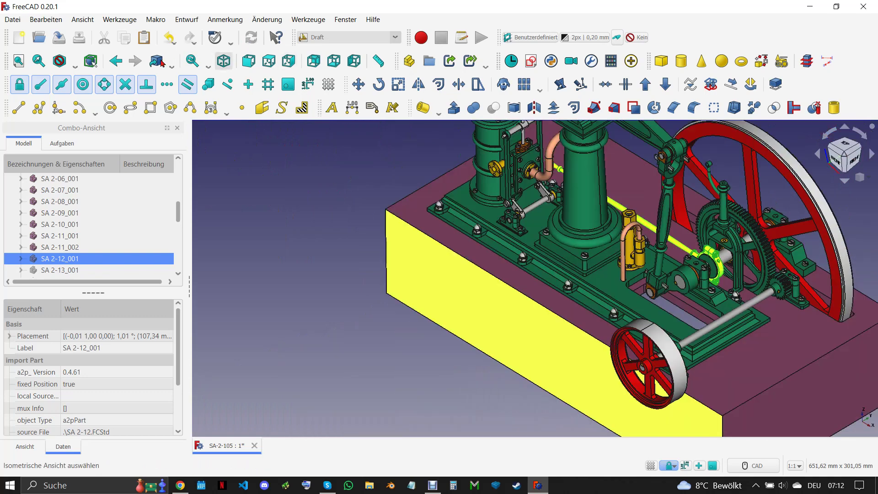
pyautogui.click(24, 61)
pyautogui.click(387, 322)
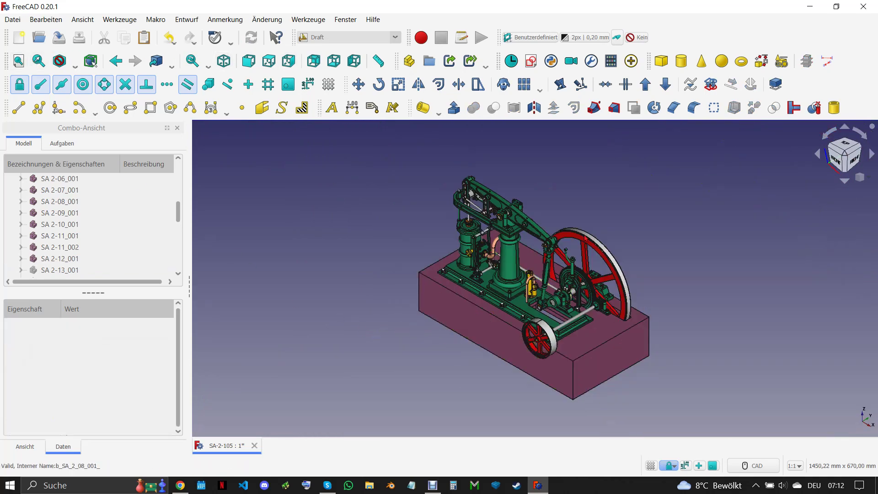
pyautogui.scroll(2, 634, 230)
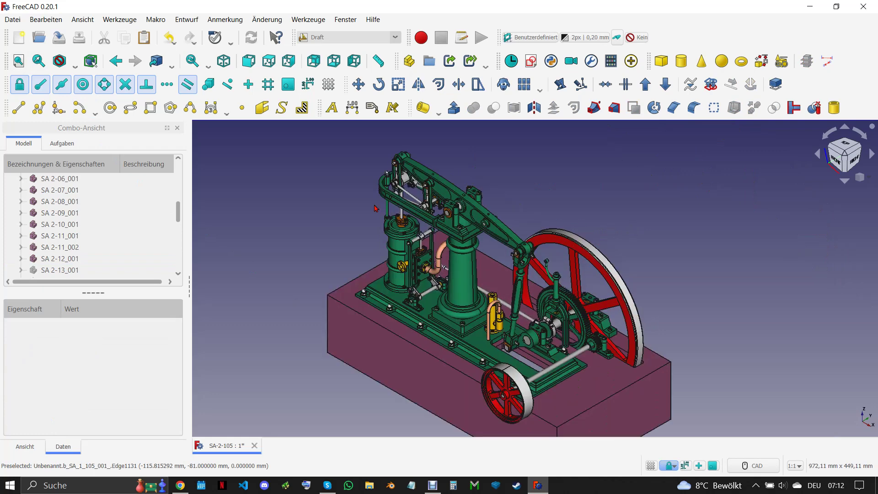
pyautogui.click(73, 270)
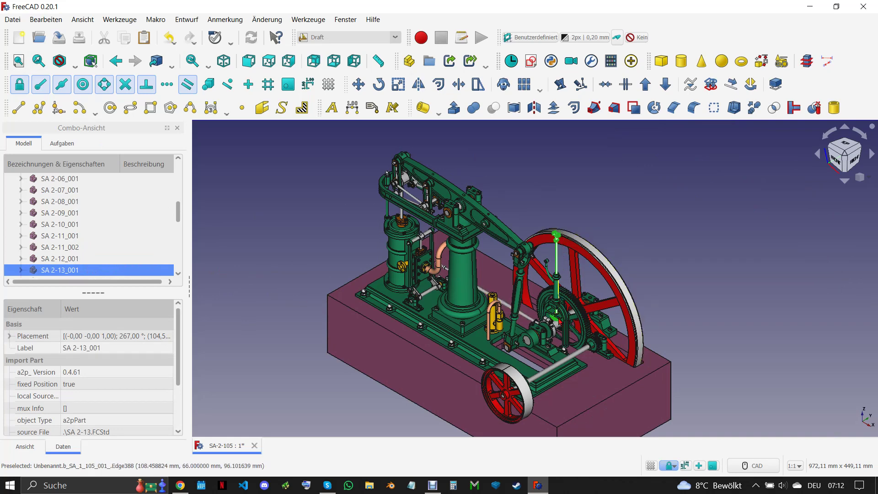
pyautogui.scroll(3, 561, 324)
pyautogui.scroll(3, 559, 326)
pyautogui.scroll(3, 544, 322)
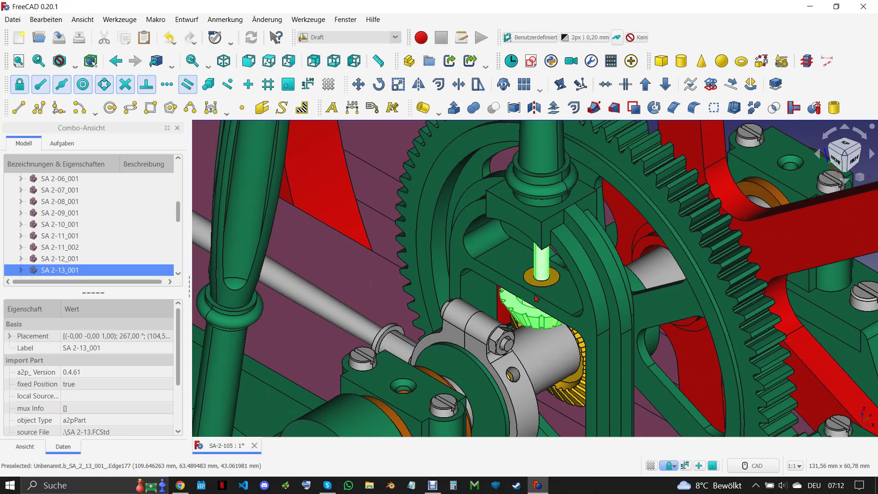
pyautogui.moveTo(536, 298); pyautogui.dragTo(550, 306, button='middle')
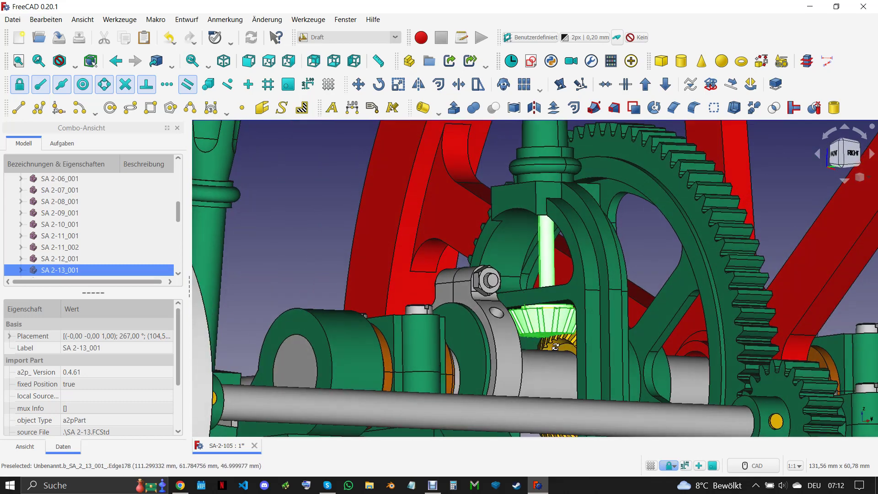
pyautogui.moveTo(555, 346); pyautogui.dragTo(556, 341, button='middle')
pyautogui.scroll(-3, 556, 338)
pyautogui.scroll(-2, 556, 333)
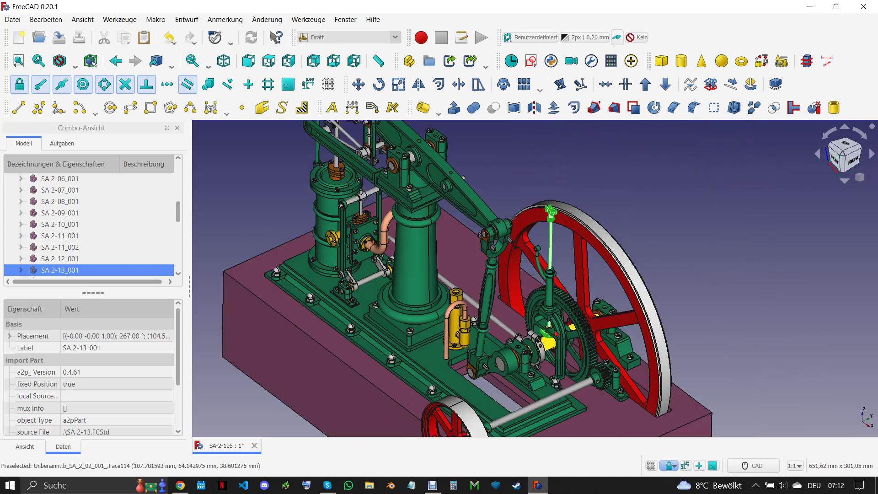
pyautogui.scroll(-3, 555, 333)
pyautogui.click(672, 288)
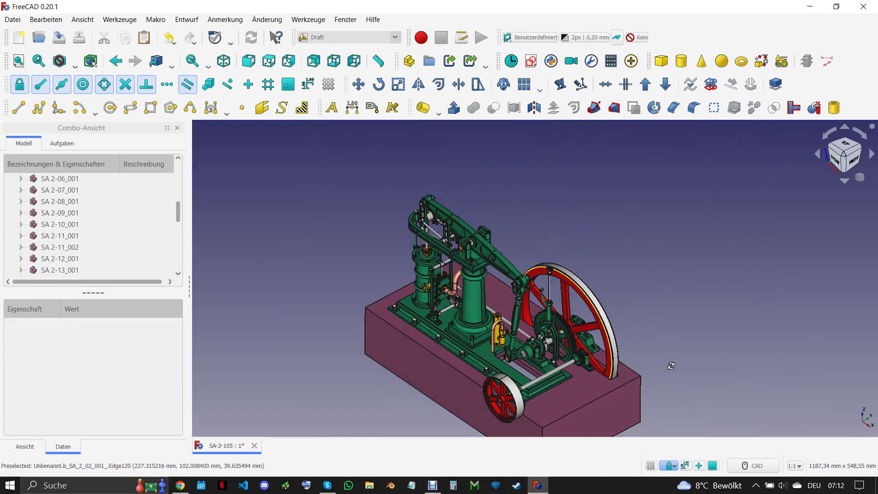
pyautogui.moveTo(659, 368); pyautogui.dragTo(550, 366, button='middle')
pyautogui.scroll(2, 550, 366)
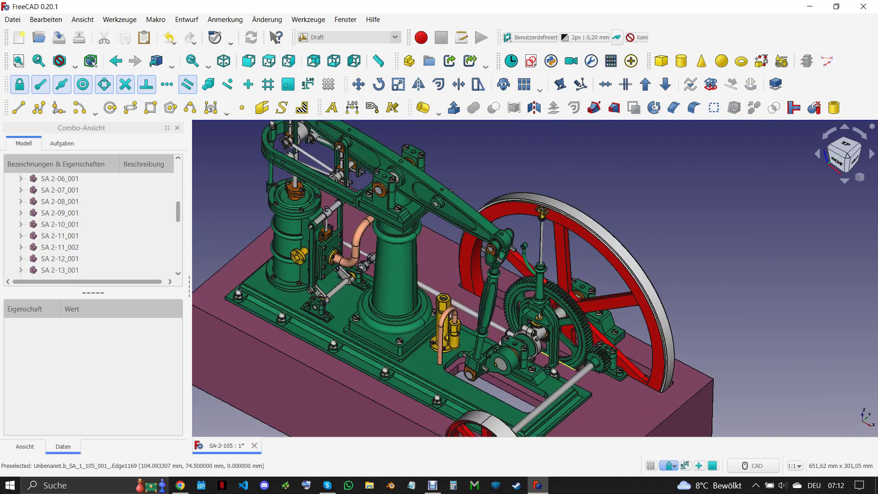
pyautogui.scroll(2, 550, 366)
pyautogui.scroll(-2, 73, 253)
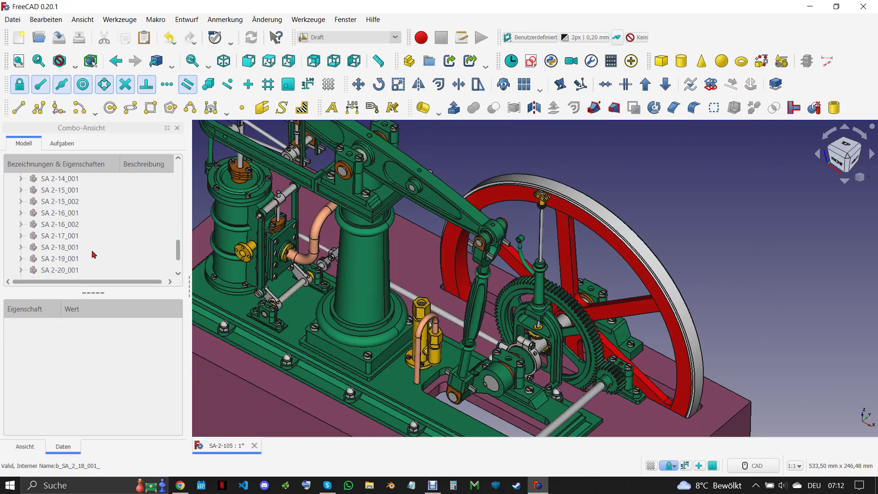
pyautogui.click(68, 214)
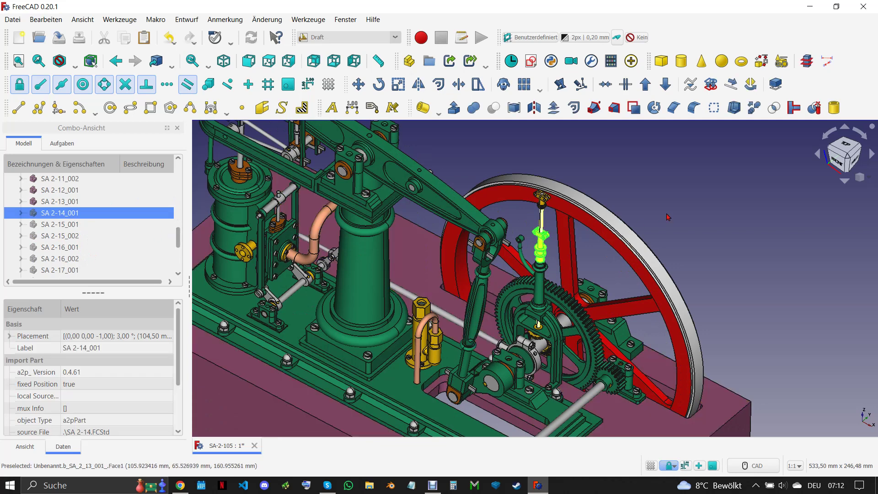
# Show governor ball arms SA 2-15_001 and SA 2-15_002 and linking arm SA 2-16_001
pyautogui.click(679, 223)
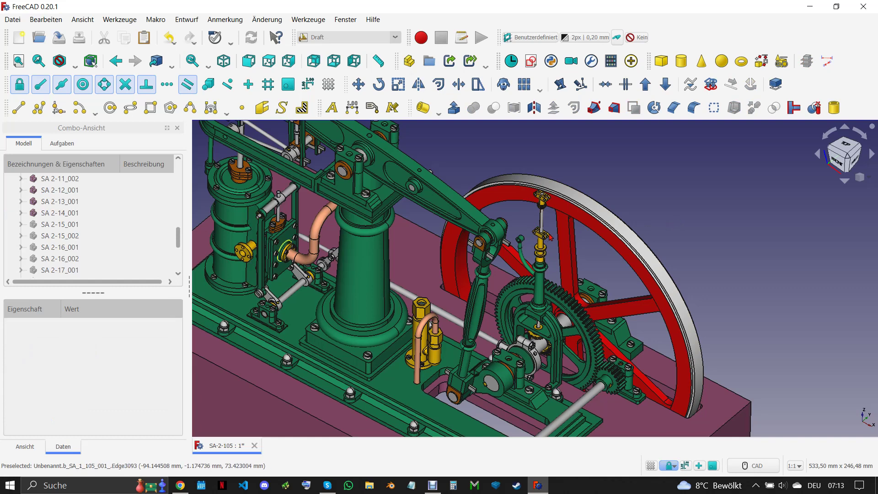
pyautogui.scroll(2, 550, 236)
pyautogui.scroll(1, 550, 237)
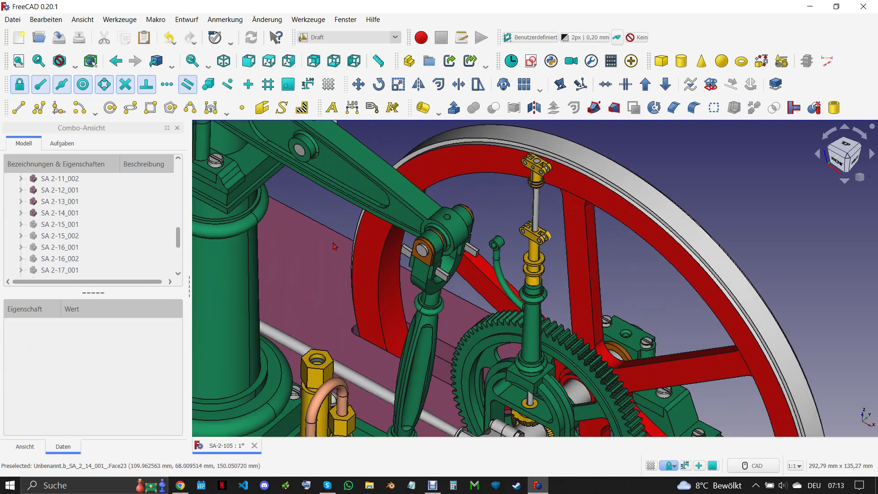
pyautogui.click(73, 225)
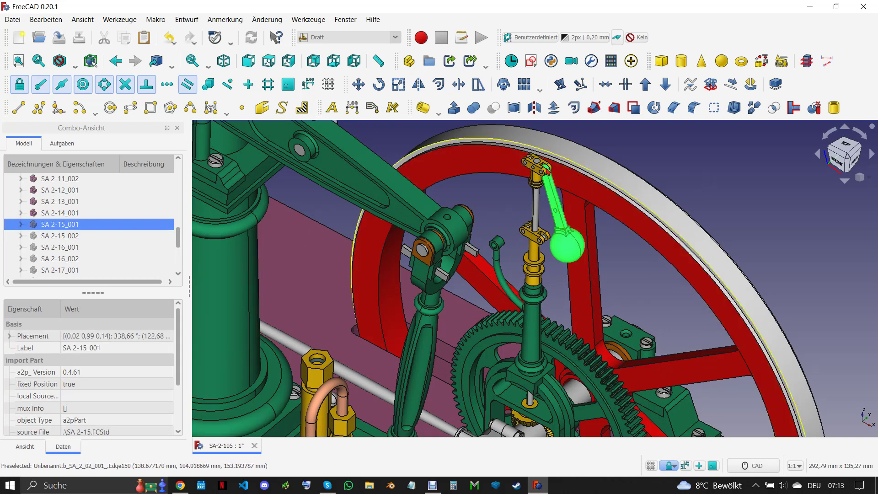
pyautogui.click(76, 237)
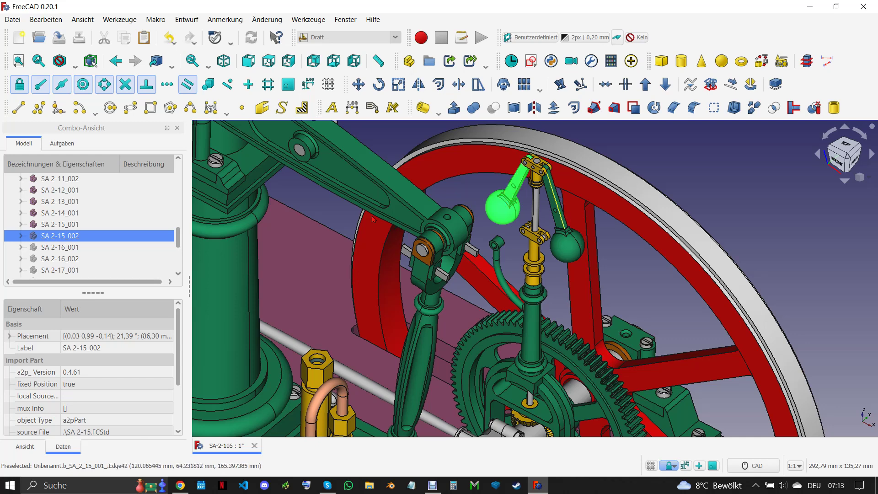
pyautogui.click(81, 249)
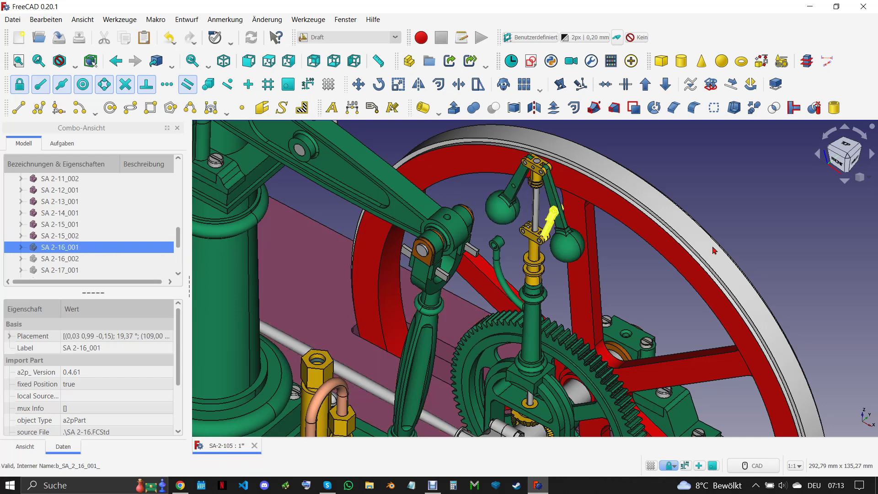
# Show linking arm SA 2-16_002, side lever SA 2-17_001 and clevis SA 2-18_001
pyautogui.keyDown('ctrl'); pyautogui.click(548, 239); pyautogui.keyUp('ctrl')
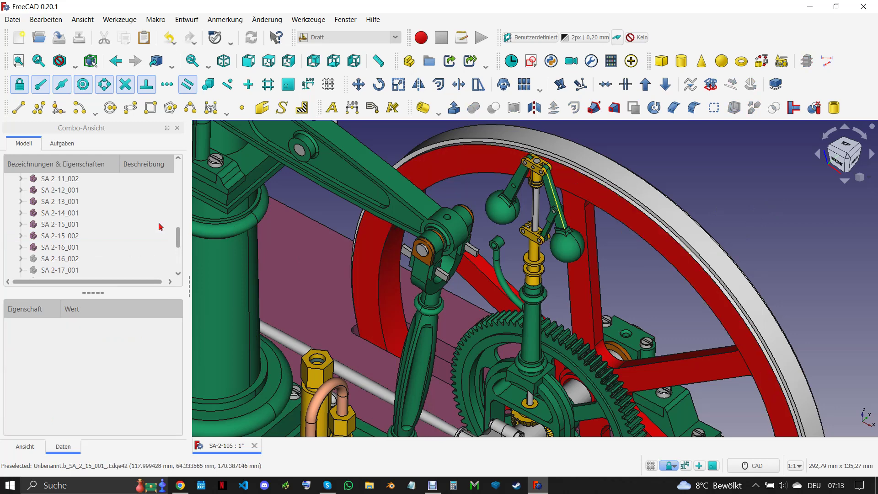
pyautogui.click(83, 258)
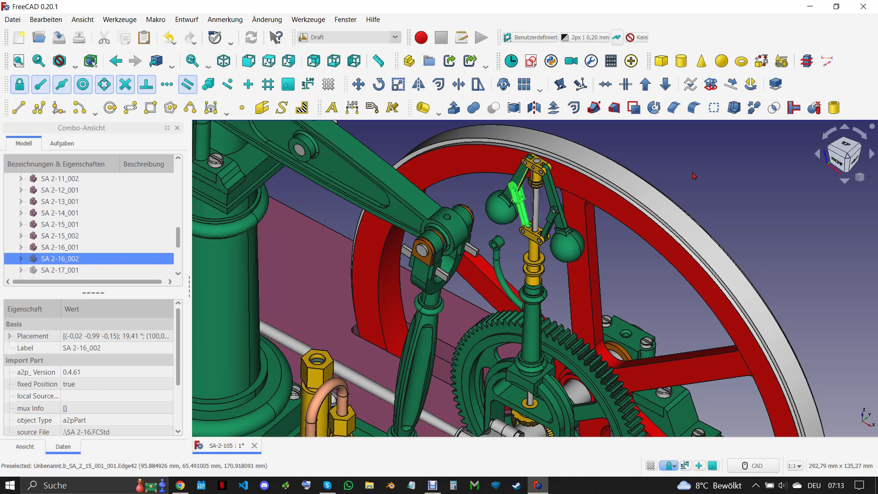
pyautogui.click(704, 185)
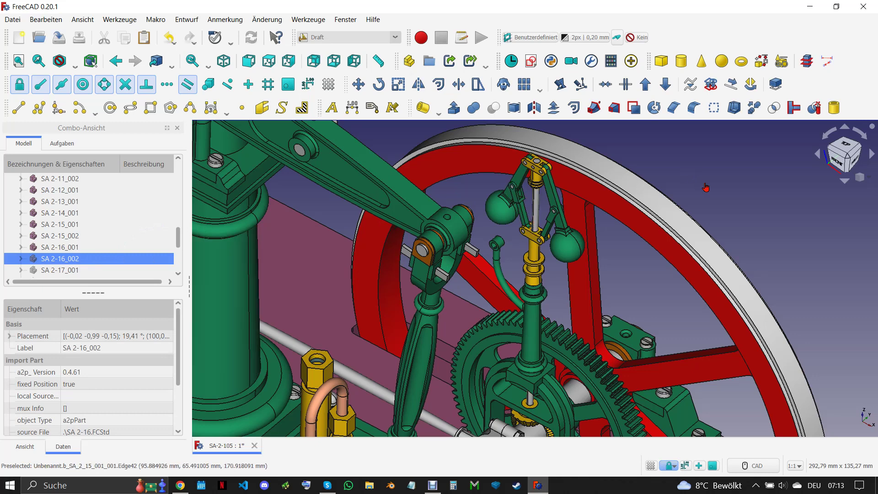
pyautogui.click(92, 270)
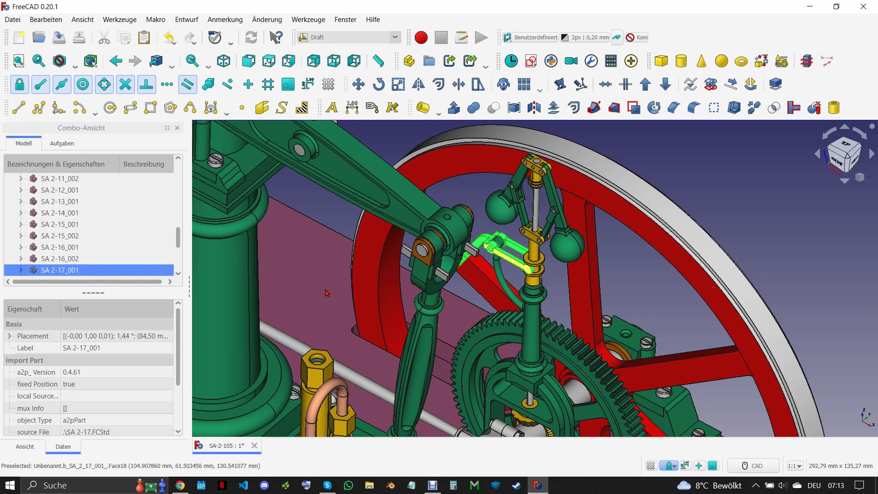
pyautogui.scroll(-1, 126, 241)
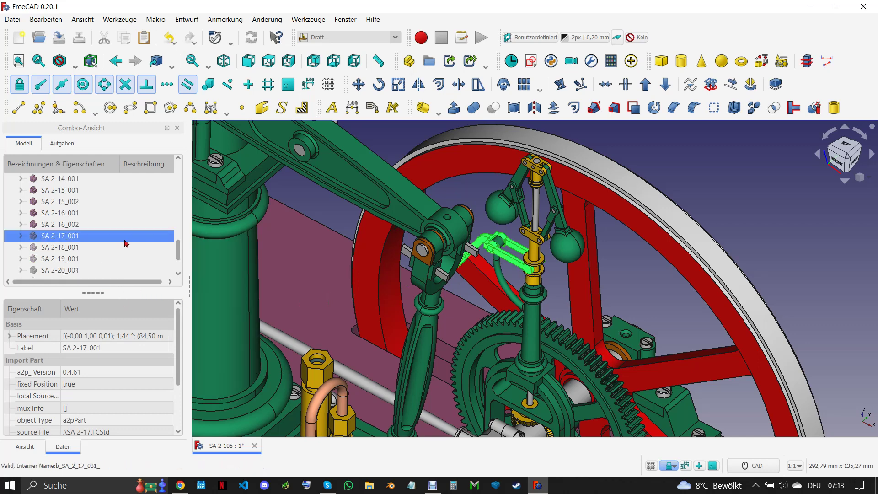
pyautogui.click(87, 250)
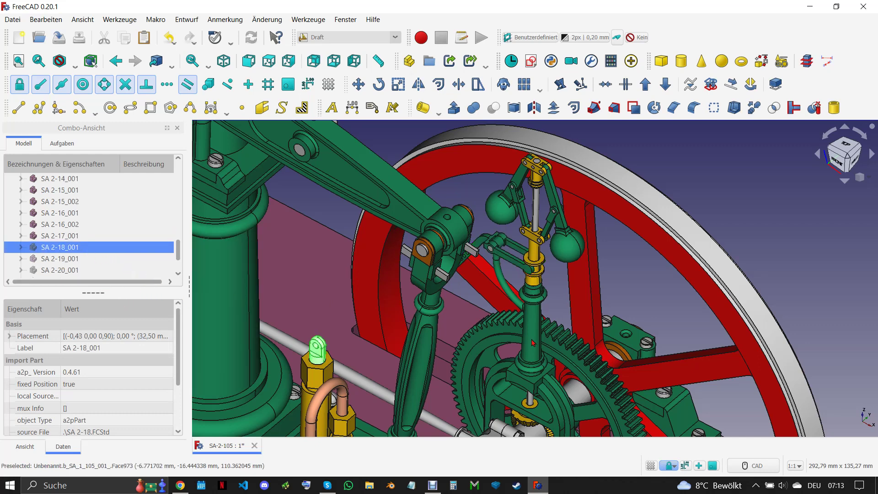
pyautogui.moveTo(458, 328); pyautogui.dragTo(358, 382, button='middle')
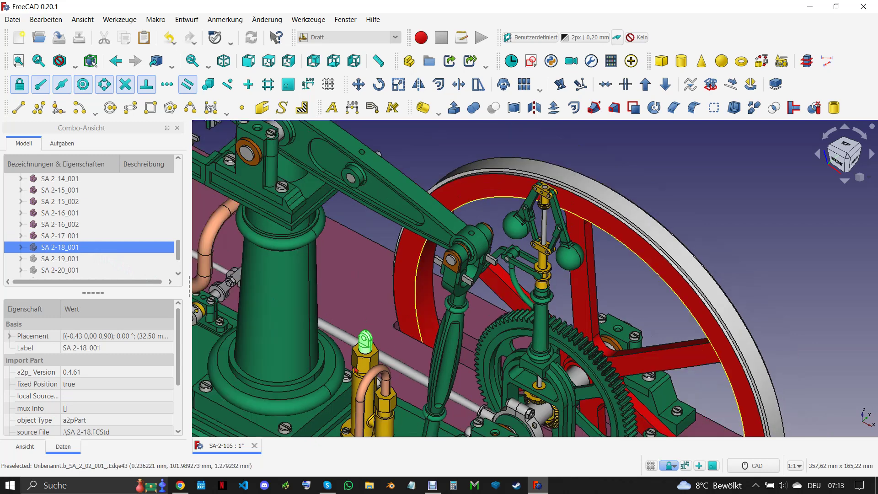
# Select the long rod SA 2-19_001 and look down on the engine from above
pyautogui.scroll(2, 358, 383)
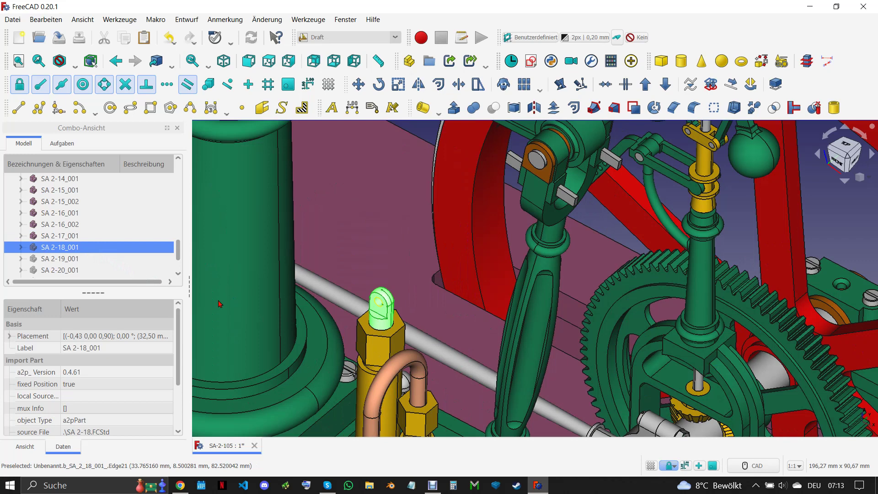
pyautogui.click(83, 259)
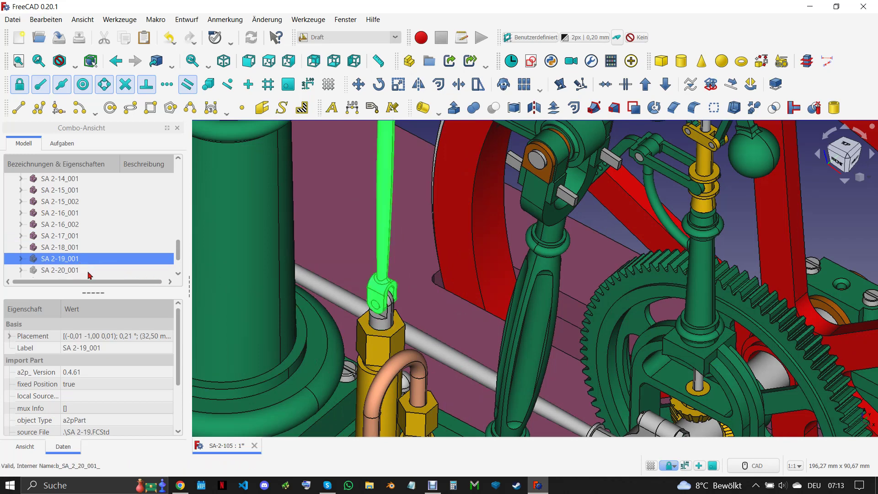
pyautogui.scroll(-1, 393, 305)
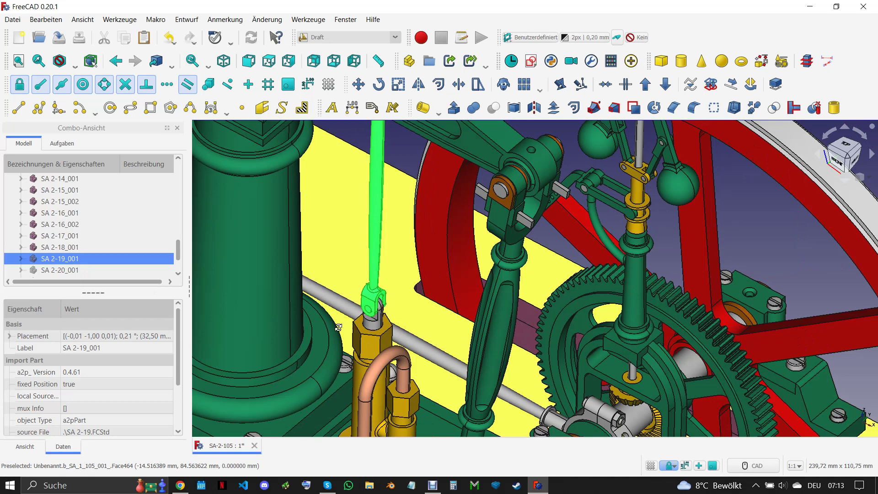
pyautogui.moveTo(338, 327); pyautogui.dragTo(502, 330, button='middle')
pyautogui.scroll(-1, 556, 332)
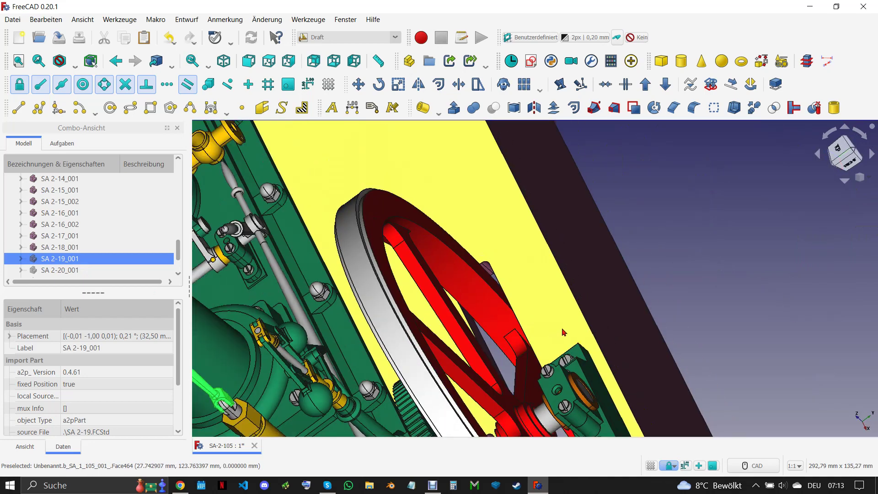
pyautogui.scroll(-1, 541, 334)
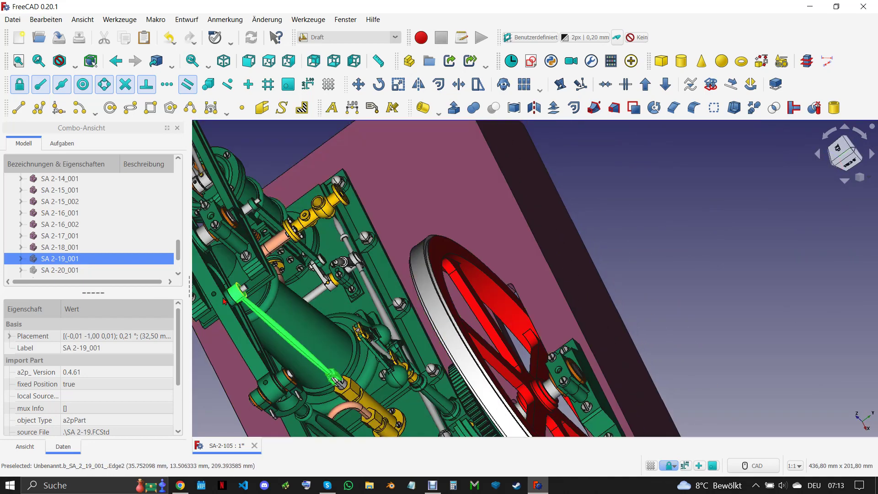
pyautogui.scroll(2, 221, 303)
pyautogui.scroll(1, 220, 303)
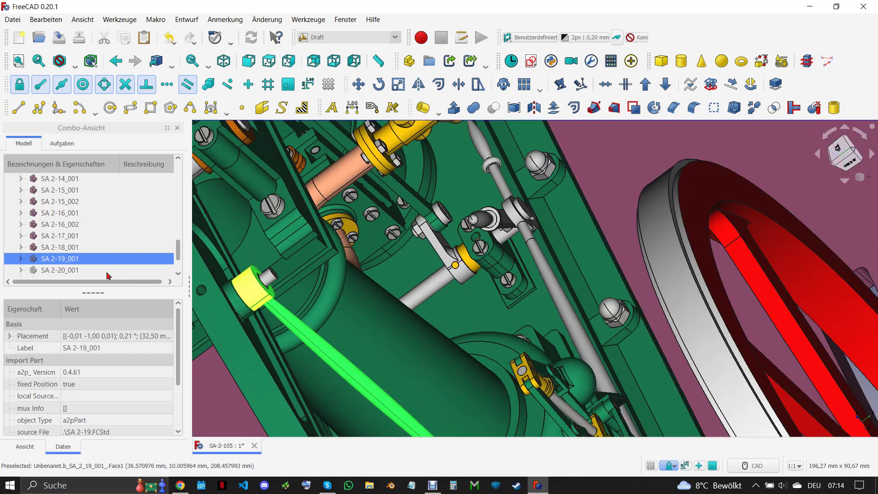
# Inspect part SA 2-20_001 from a top-down oblique view, then select SA 2-21_001
pyautogui.click(76, 271)
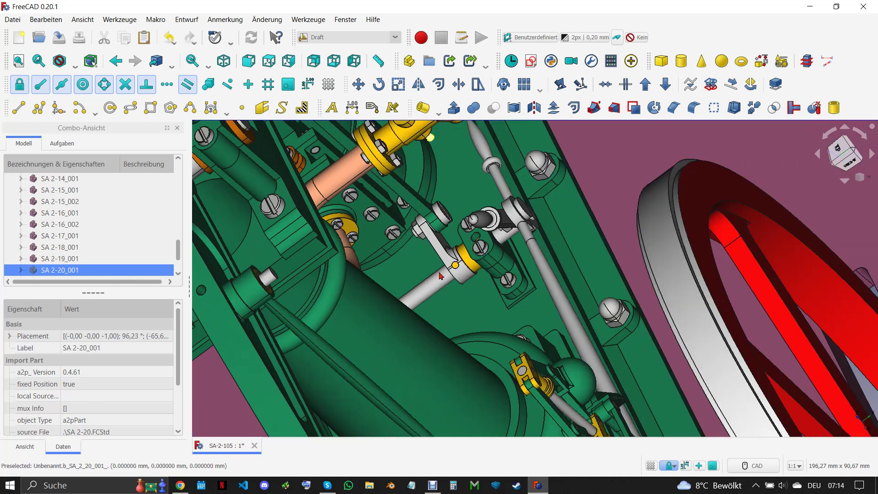
pyautogui.scroll(-5, 453, 314)
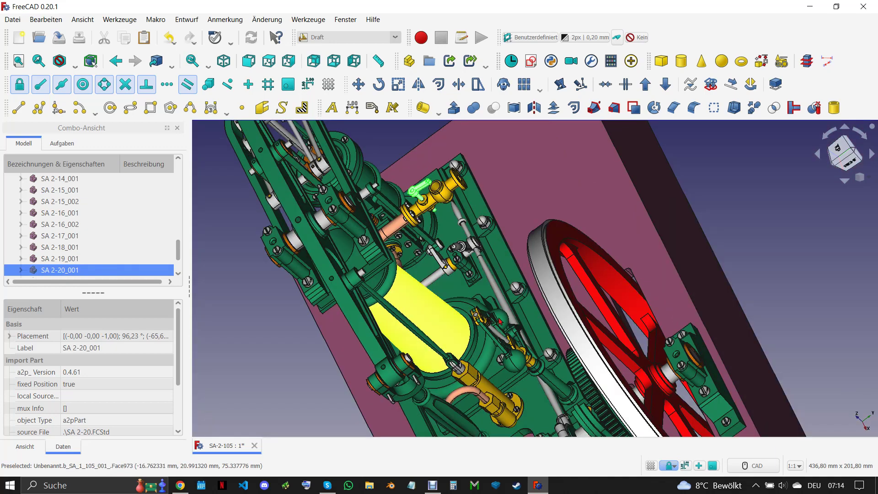
pyautogui.moveTo(508, 315)
pyautogui.mouseDown(button='middle')
pyautogui.moveTo(514, 312)
pyautogui.moveTo(441, 251)
pyautogui.mouseUp(button='middle')
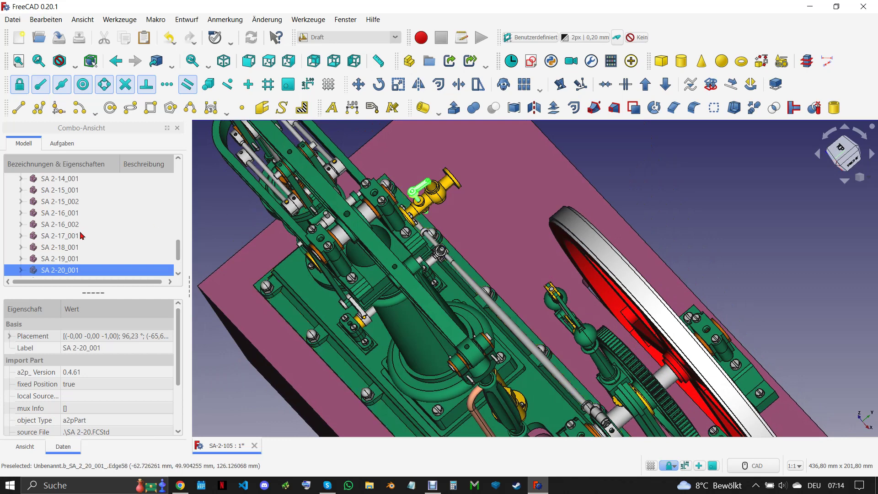
pyautogui.click(721, 227)
pyautogui.scroll(-1, 90, 265)
pyautogui.click(90, 261)
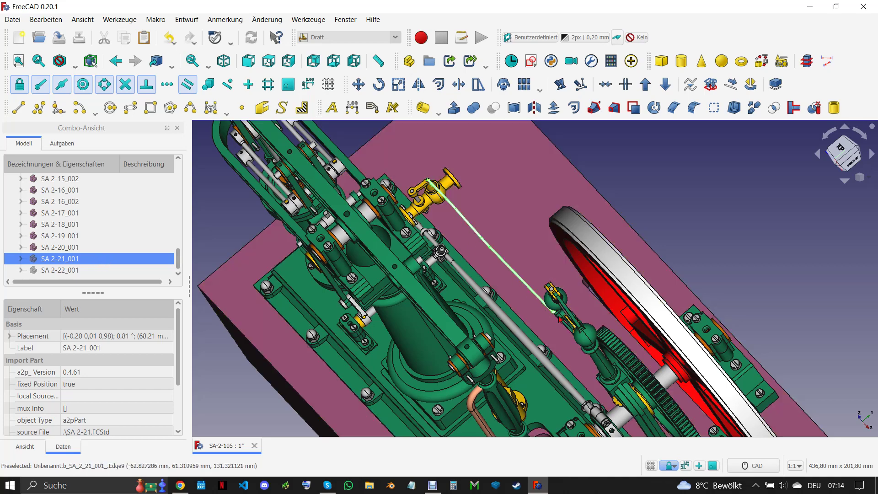
# Select lever SA 2-22_001 and inspect it around the governor rod and yellow valve
pyautogui.moveTo(595, 305); pyautogui.dragTo(598, 259, button='middle')
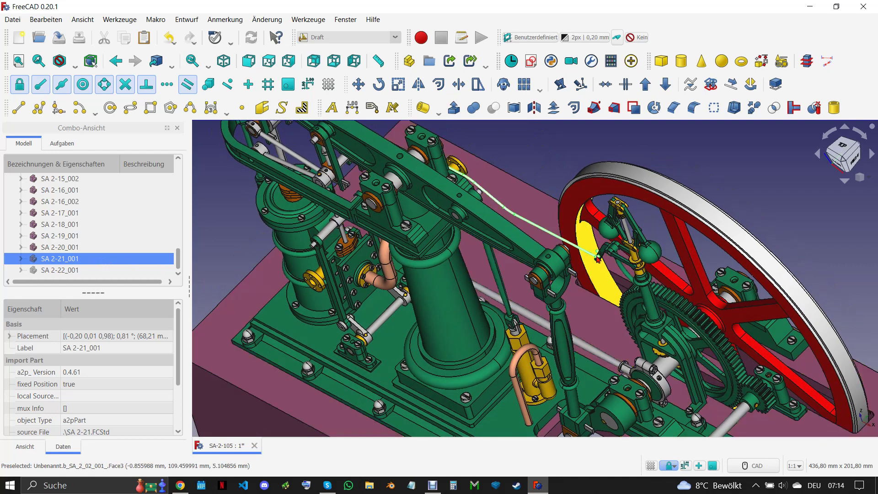
pyautogui.scroll(2, 598, 260)
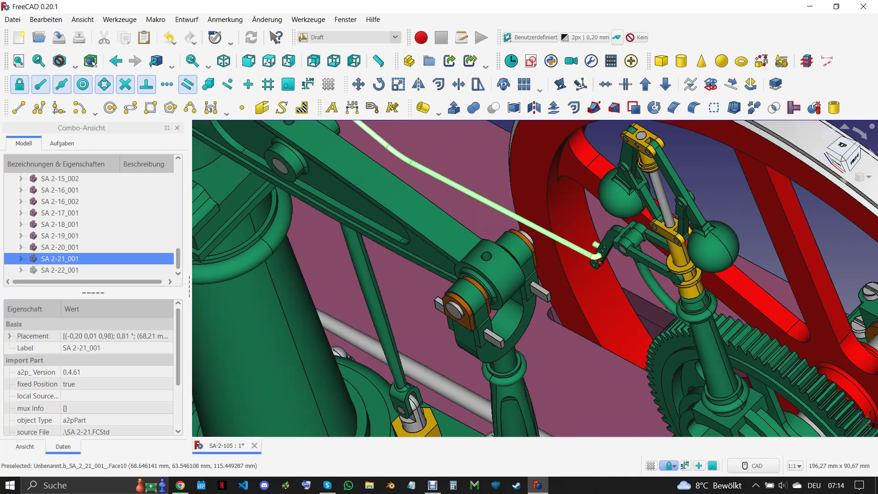
pyautogui.scroll(3, 599, 262)
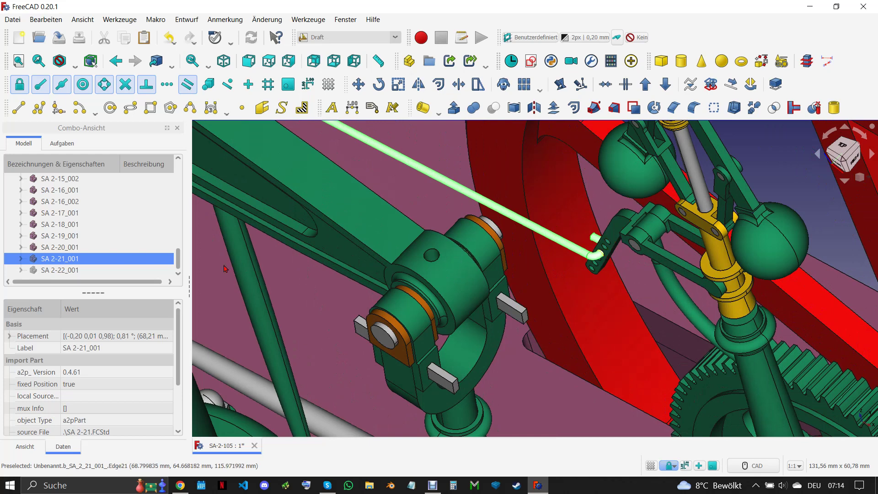
pyautogui.click(71, 270)
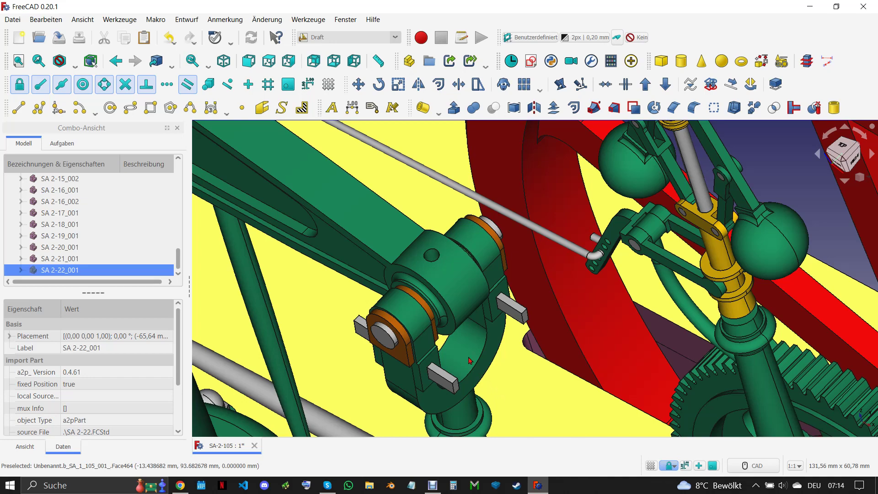
pyautogui.scroll(-2, 473, 364)
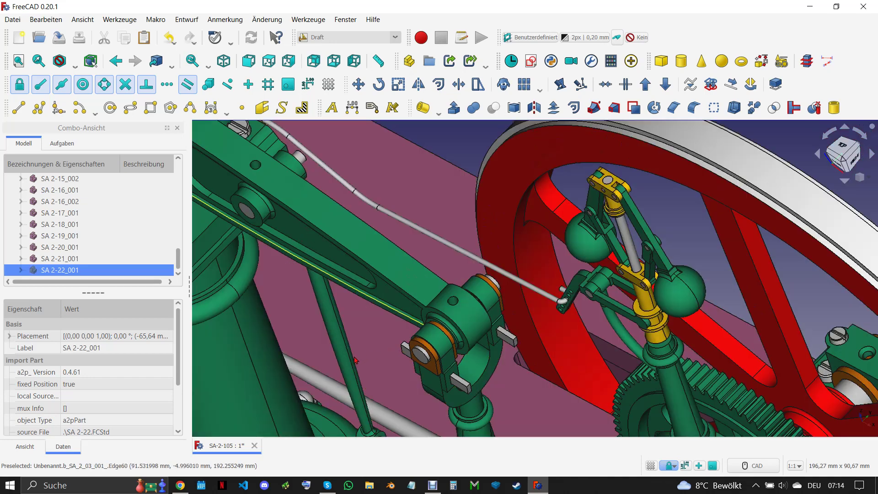
pyautogui.moveTo(401, 355); pyautogui.dragTo(520, 379, button='middle')
pyautogui.scroll(-2, 522, 379)
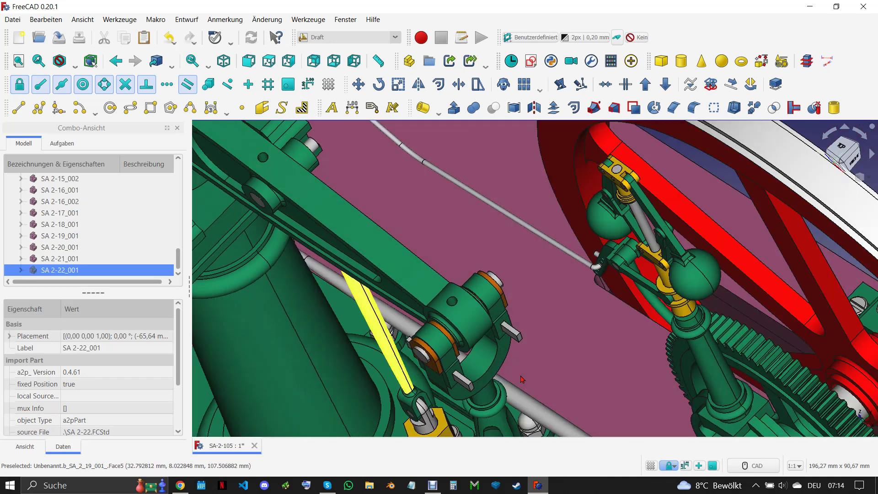
pyautogui.scroll(-3, 522, 379)
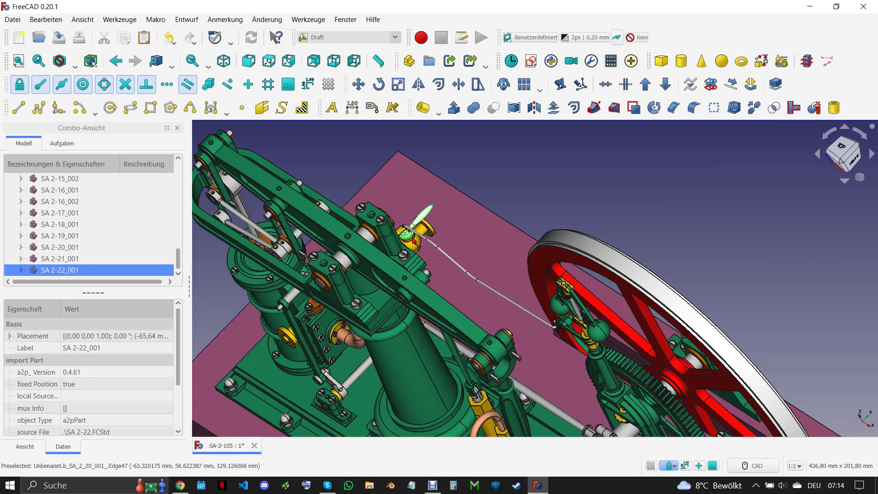
pyautogui.scroll(5, 411, 239)
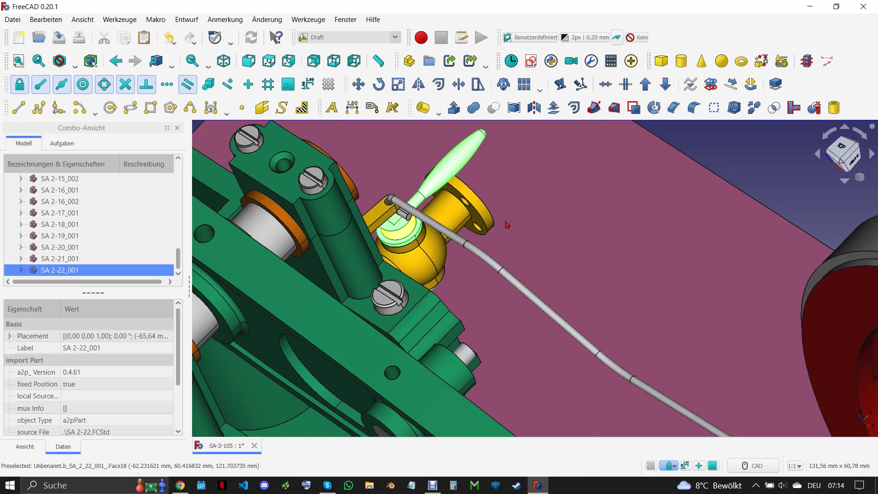
pyautogui.scroll(-5, 521, 223)
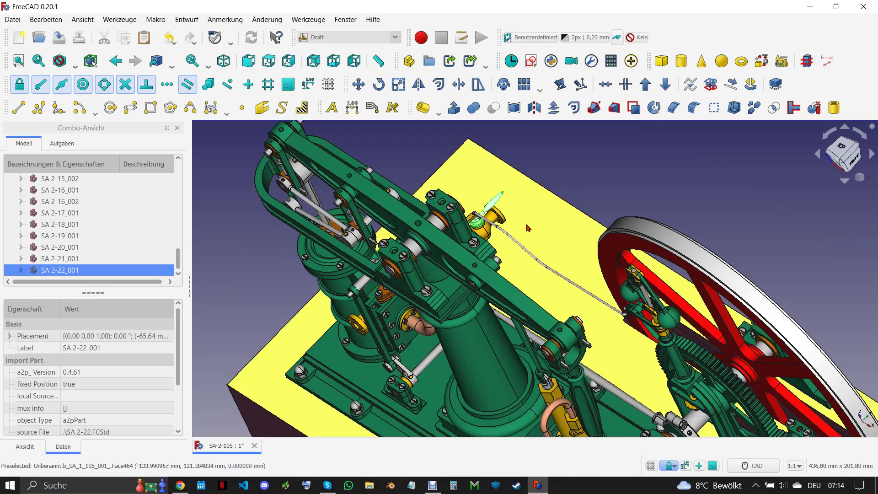
# Clear the selection and fit the whole engine in isometric view, then orbit toward its front
pyautogui.click(259, 276)
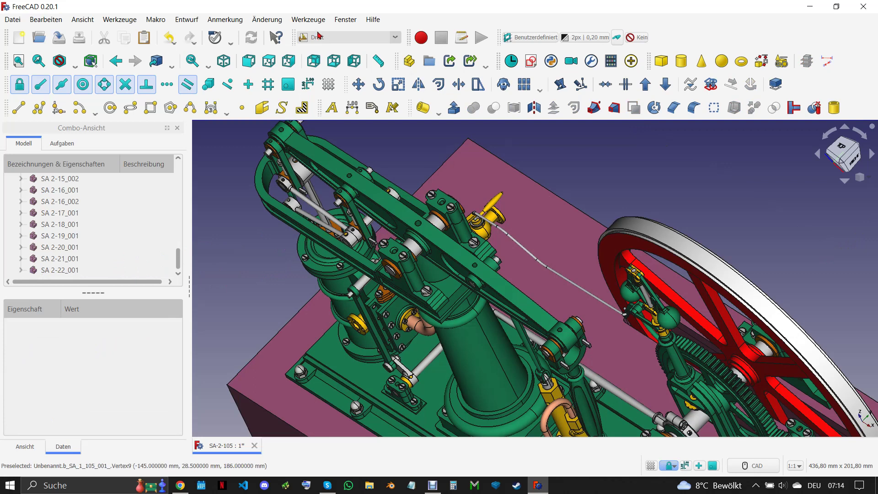
pyautogui.click(224, 60)
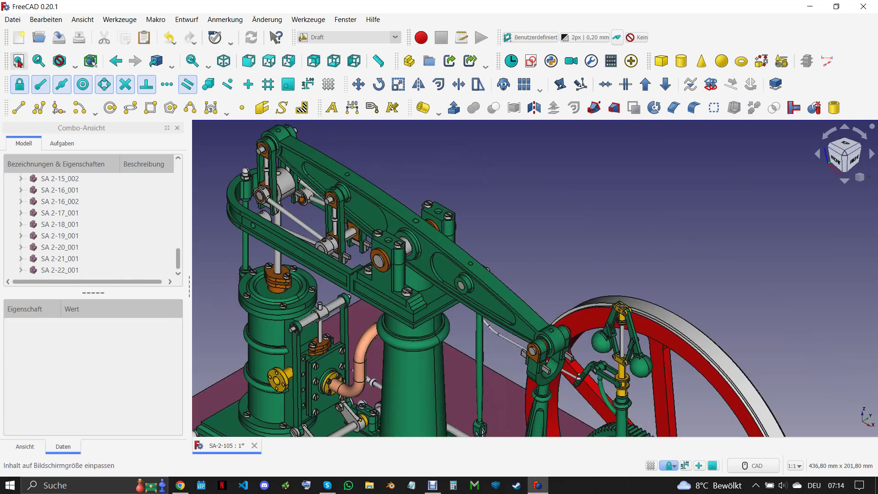
pyautogui.click(18, 61)
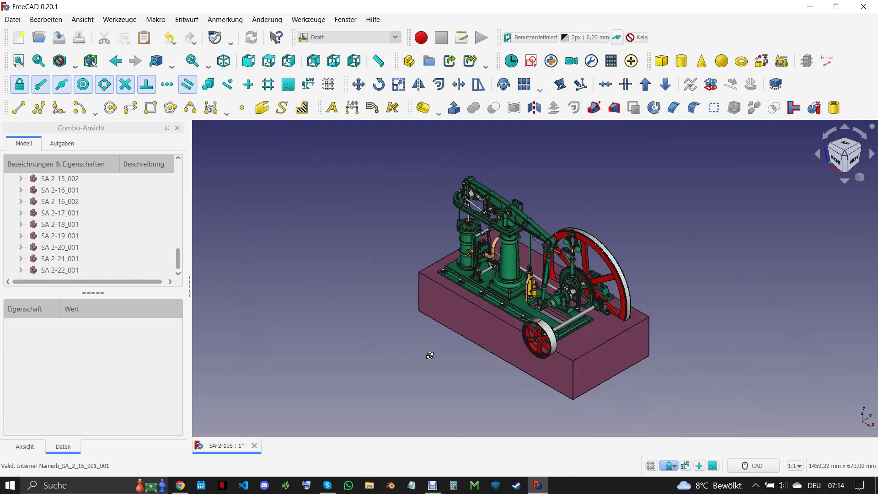
pyautogui.moveTo(428, 355); pyautogui.dragTo(486, 334, button='middle')
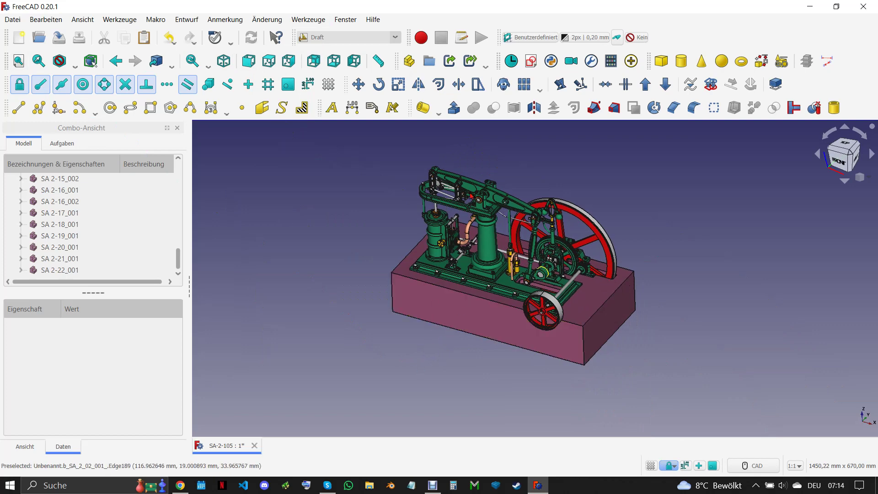
# Show the whole engine square-on in Front view, fitted and slightly zoomed in
pyautogui.click(245, 63)
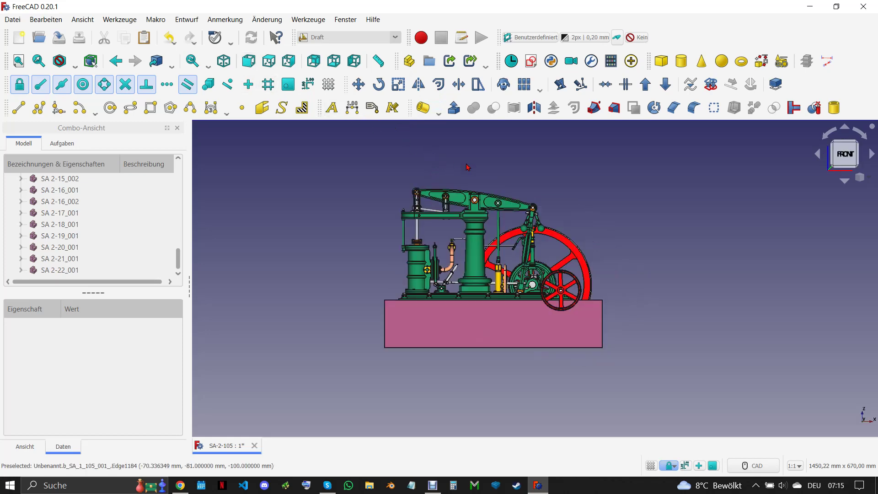
pyautogui.click(19, 61)
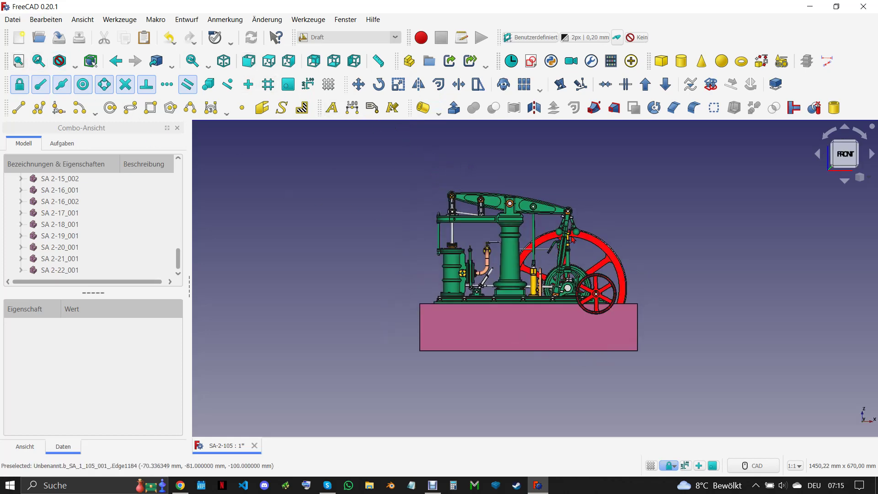
pyautogui.scroll(1, 573, 239)
pyautogui.scroll(1, 572, 239)
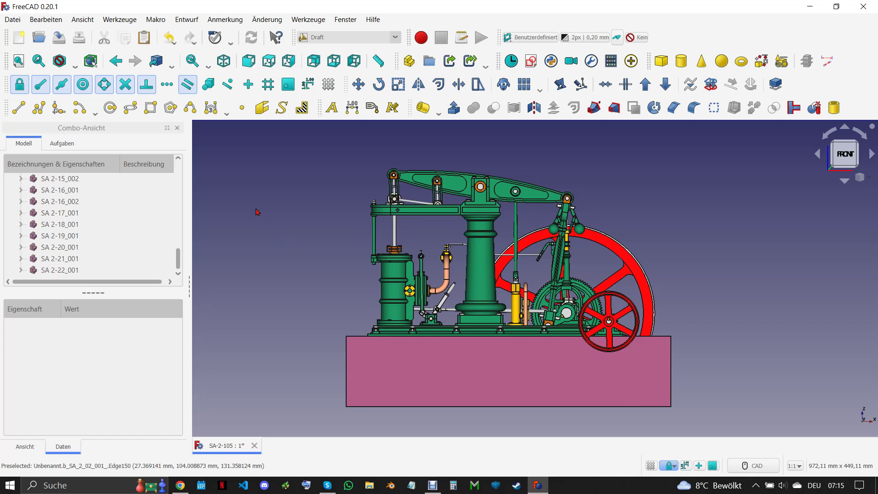
pyautogui.click(272, 63)
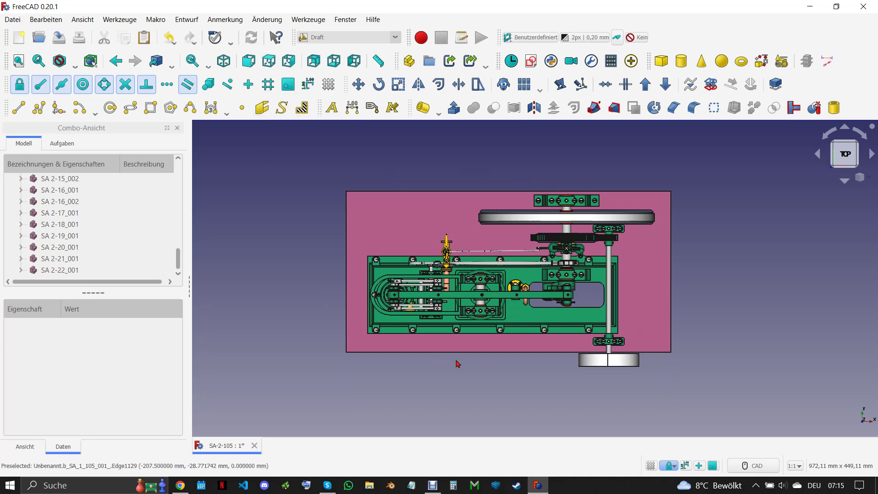
# Review the engine from Top, Right, Rear, Bottom and Left views, ending back in Isometric
pyautogui.scroll(2, 459, 363)
pyautogui.scroll(-1, 459, 364)
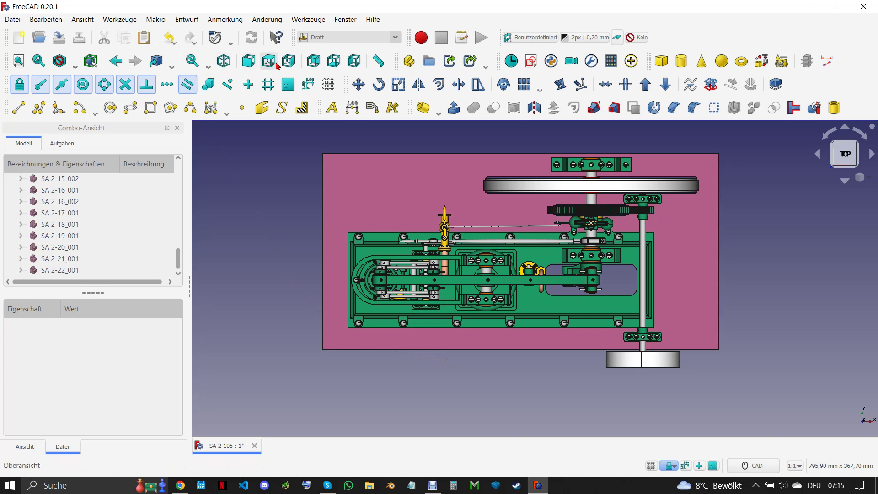
pyautogui.click(291, 64)
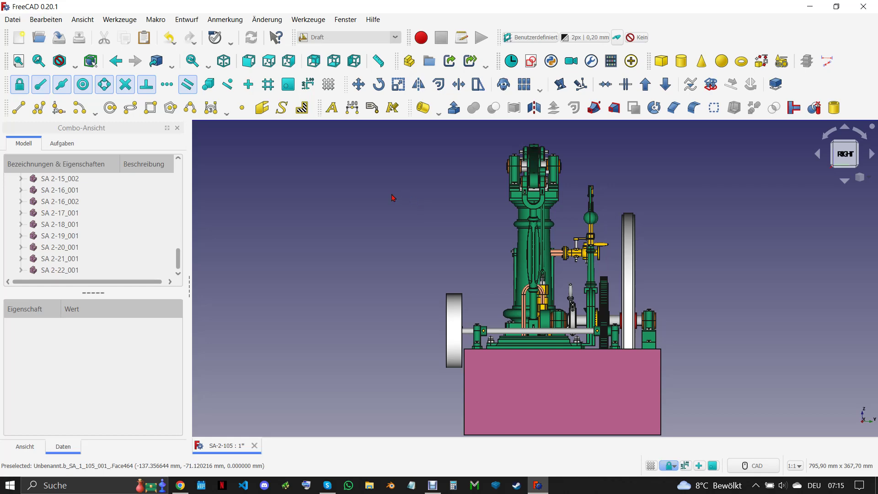
pyautogui.click(317, 63)
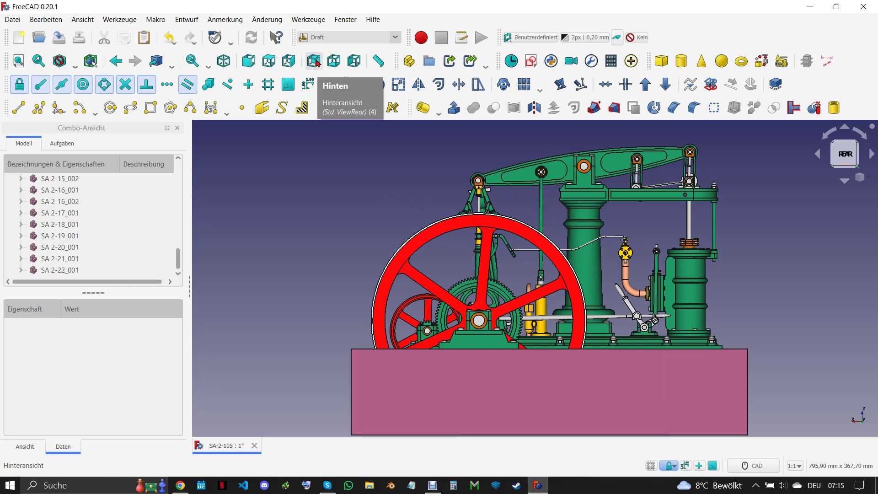
pyautogui.click(334, 64)
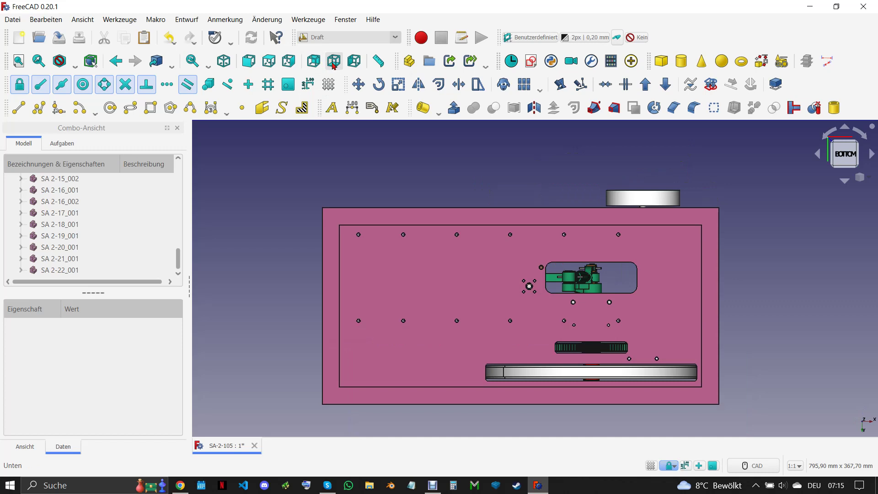
pyautogui.click(356, 62)
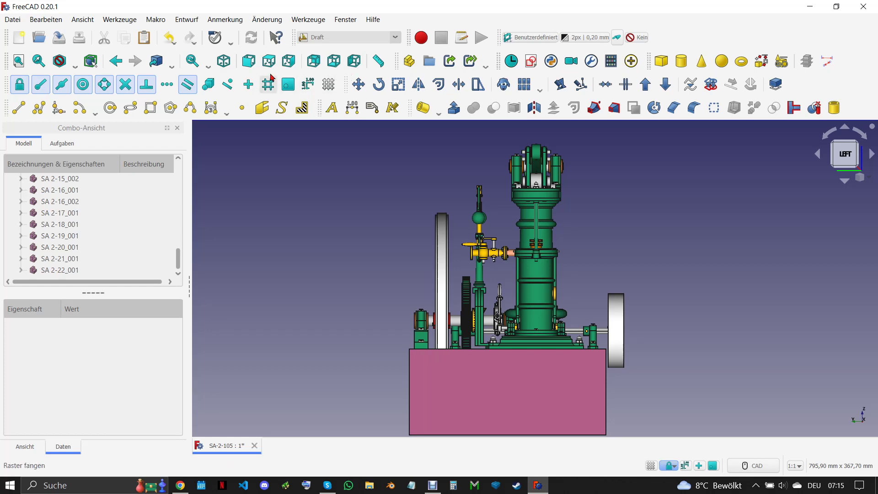
pyautogui.click(224, 61)
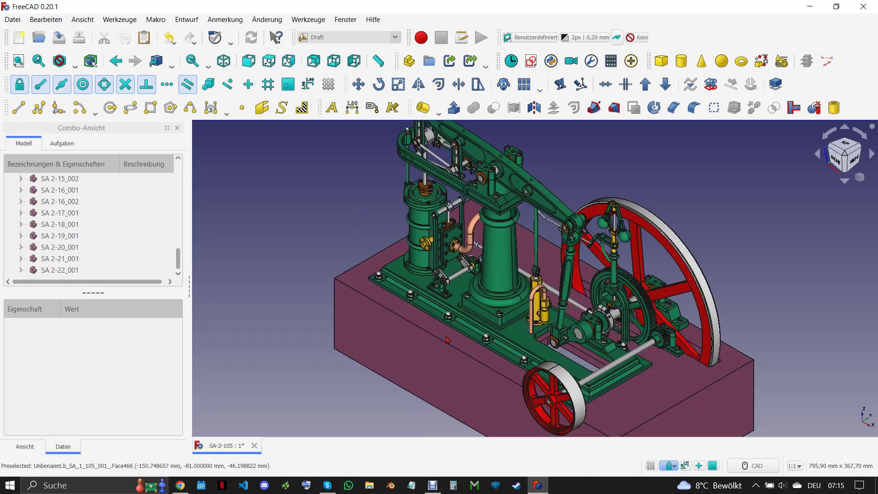
# Switch the view to Perspektive projection from the navigation cube menu and adjust the zoom
pyautogui.moveTo(457, 338); pyautogui.dragTo(496, 328, button='middle')
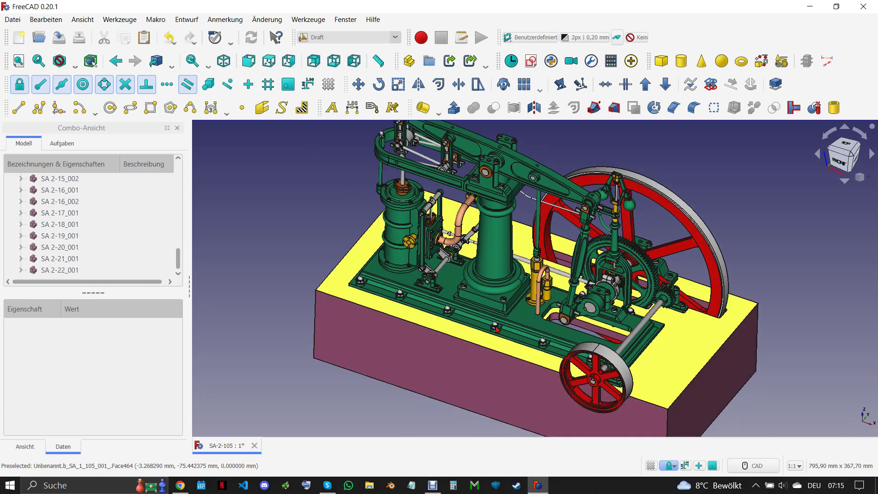
pyautogui.scroll(-1, 497, 327)
pyautogui.scroll(-1, 346, 266)
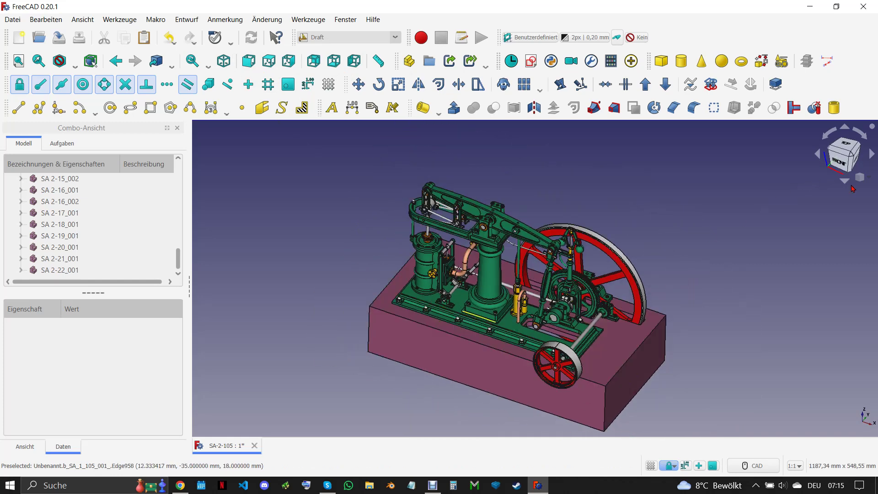
pyautogui.click(860, 177)
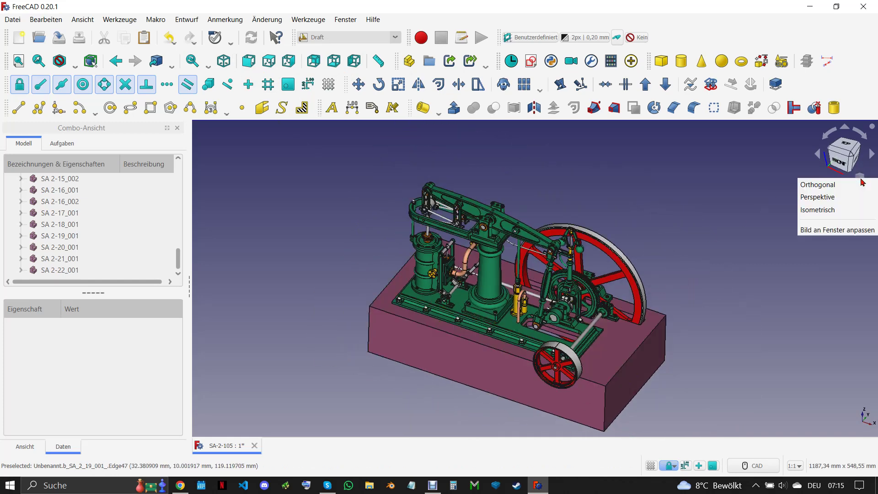
pyautogui.click(830, 199)
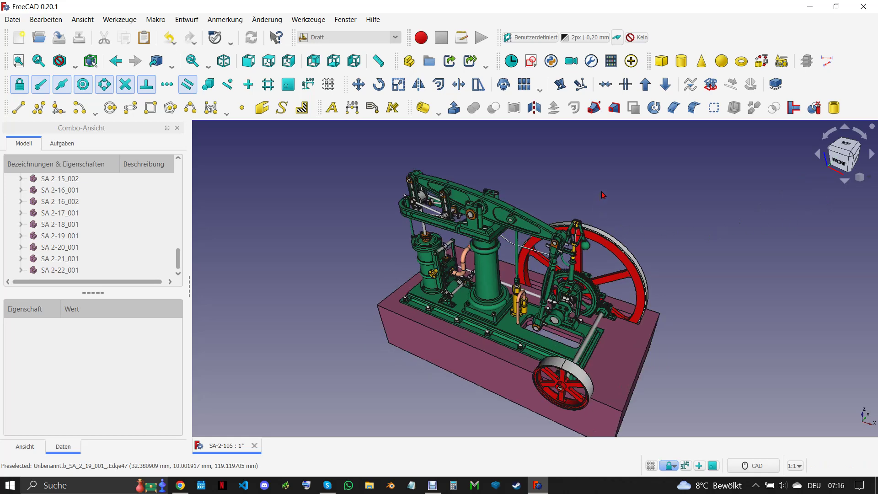
pyautogui.scroll(-1, 605, 188)
pyautogui.scroll(-1, 609, 189)
pyautogui.scroll(1, 613, 191)
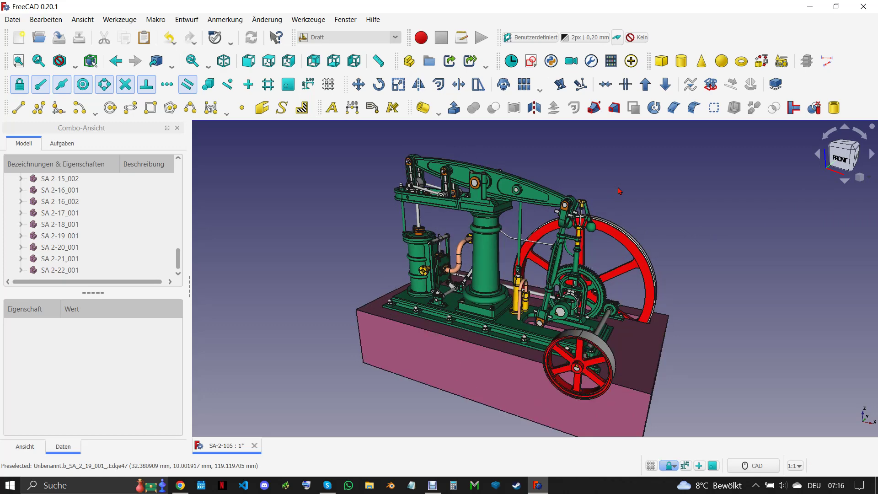